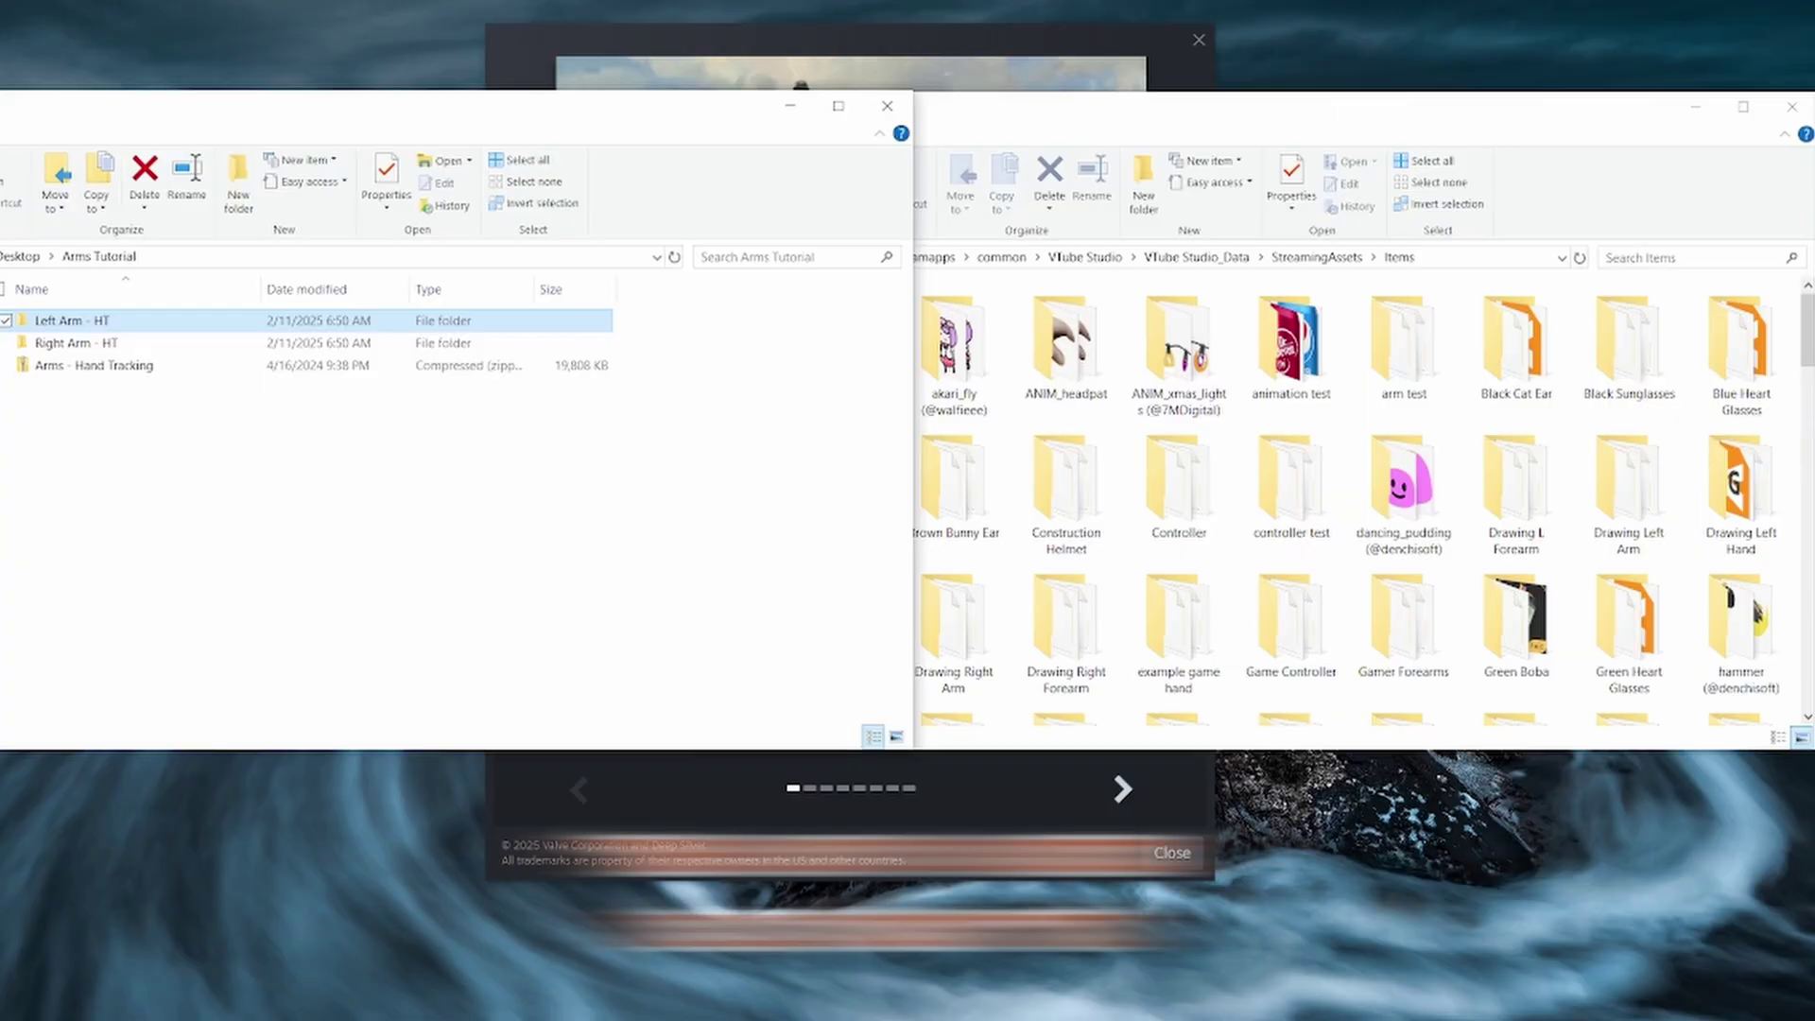
Drag the Left Arm - HT folder into VTube Studio's StreamingAssets\Items folder.
{"action": "left_click_drag", "start_coordinate": [71, 320], "coordinate": [1271, 422]}
{"action": "left_click_drag", "start_coordinate": [1272, 423], "coordinate": [1272, 422]}
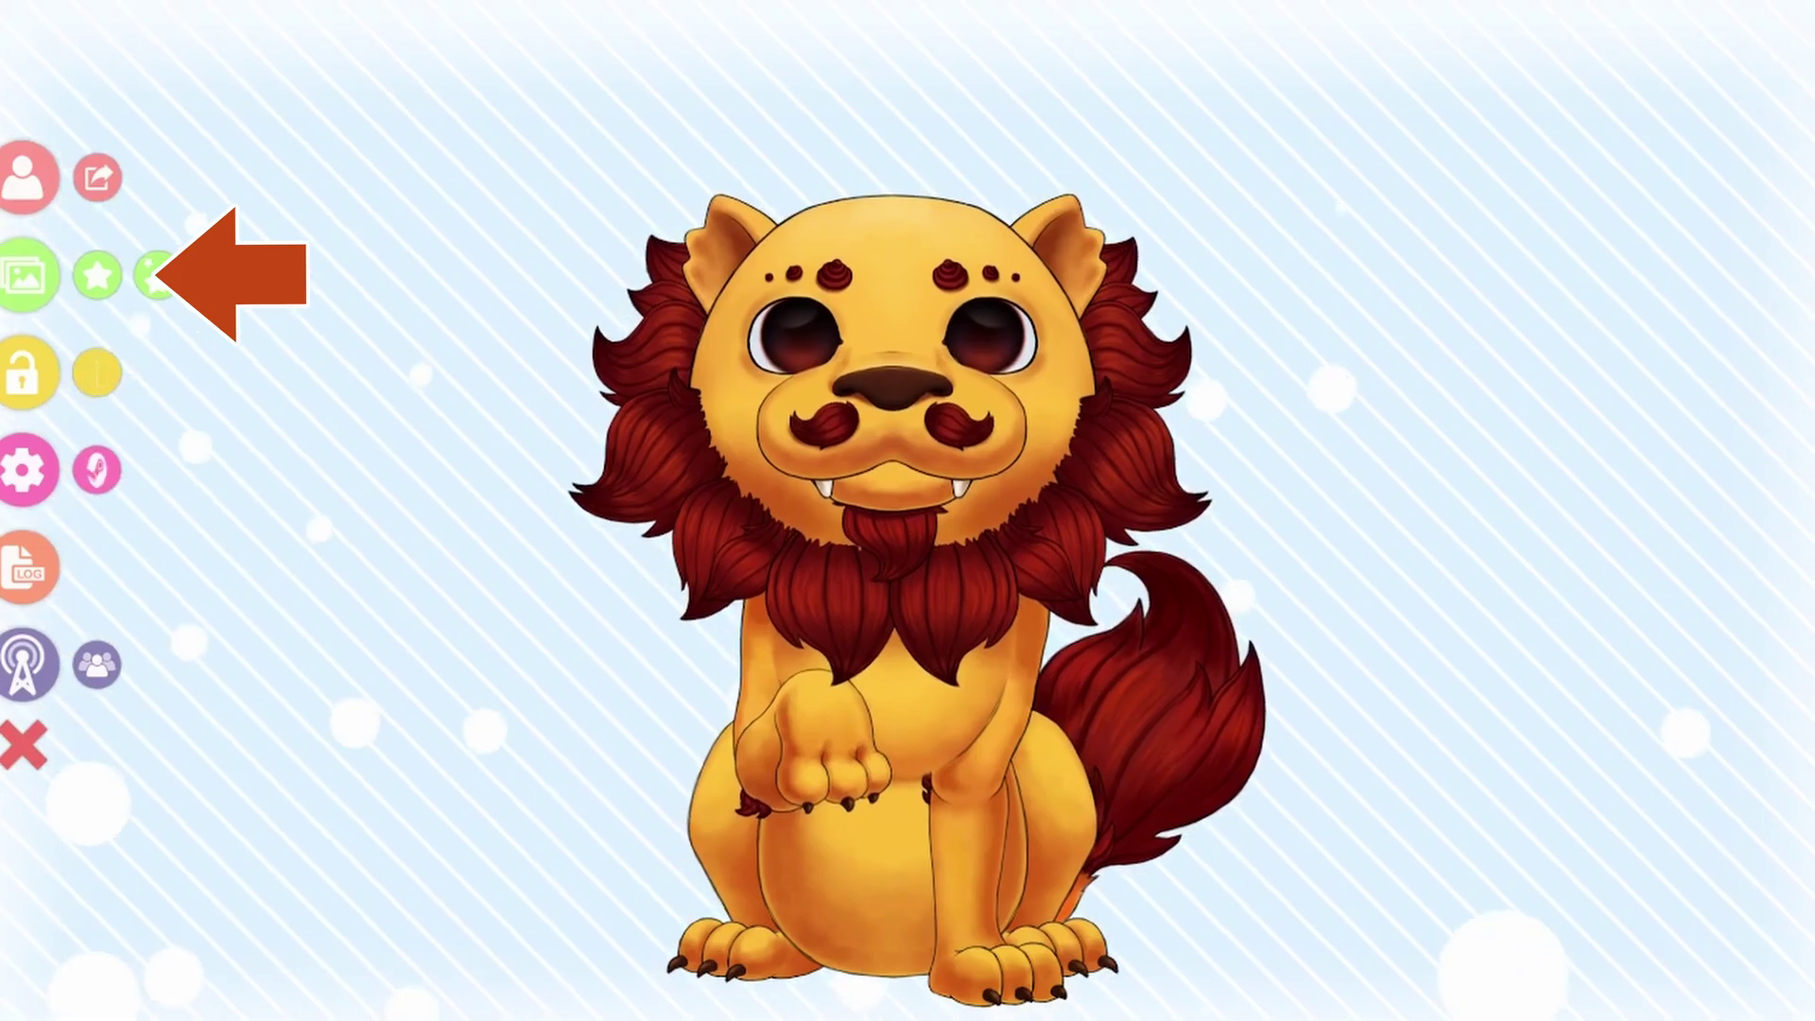
Pick L Hand from the item list and add it to the lion model's scene.
{"action": "left_click", "coordinate": [94, 271]}
{"action": "scroll", "coordinate": [910, 491], "scroll_direction": "down", "scroll_amount": 10}
{"action": "scroll", "coordinate": [910, 492], "scroll_direction": "up", "scroll_amount": 1}
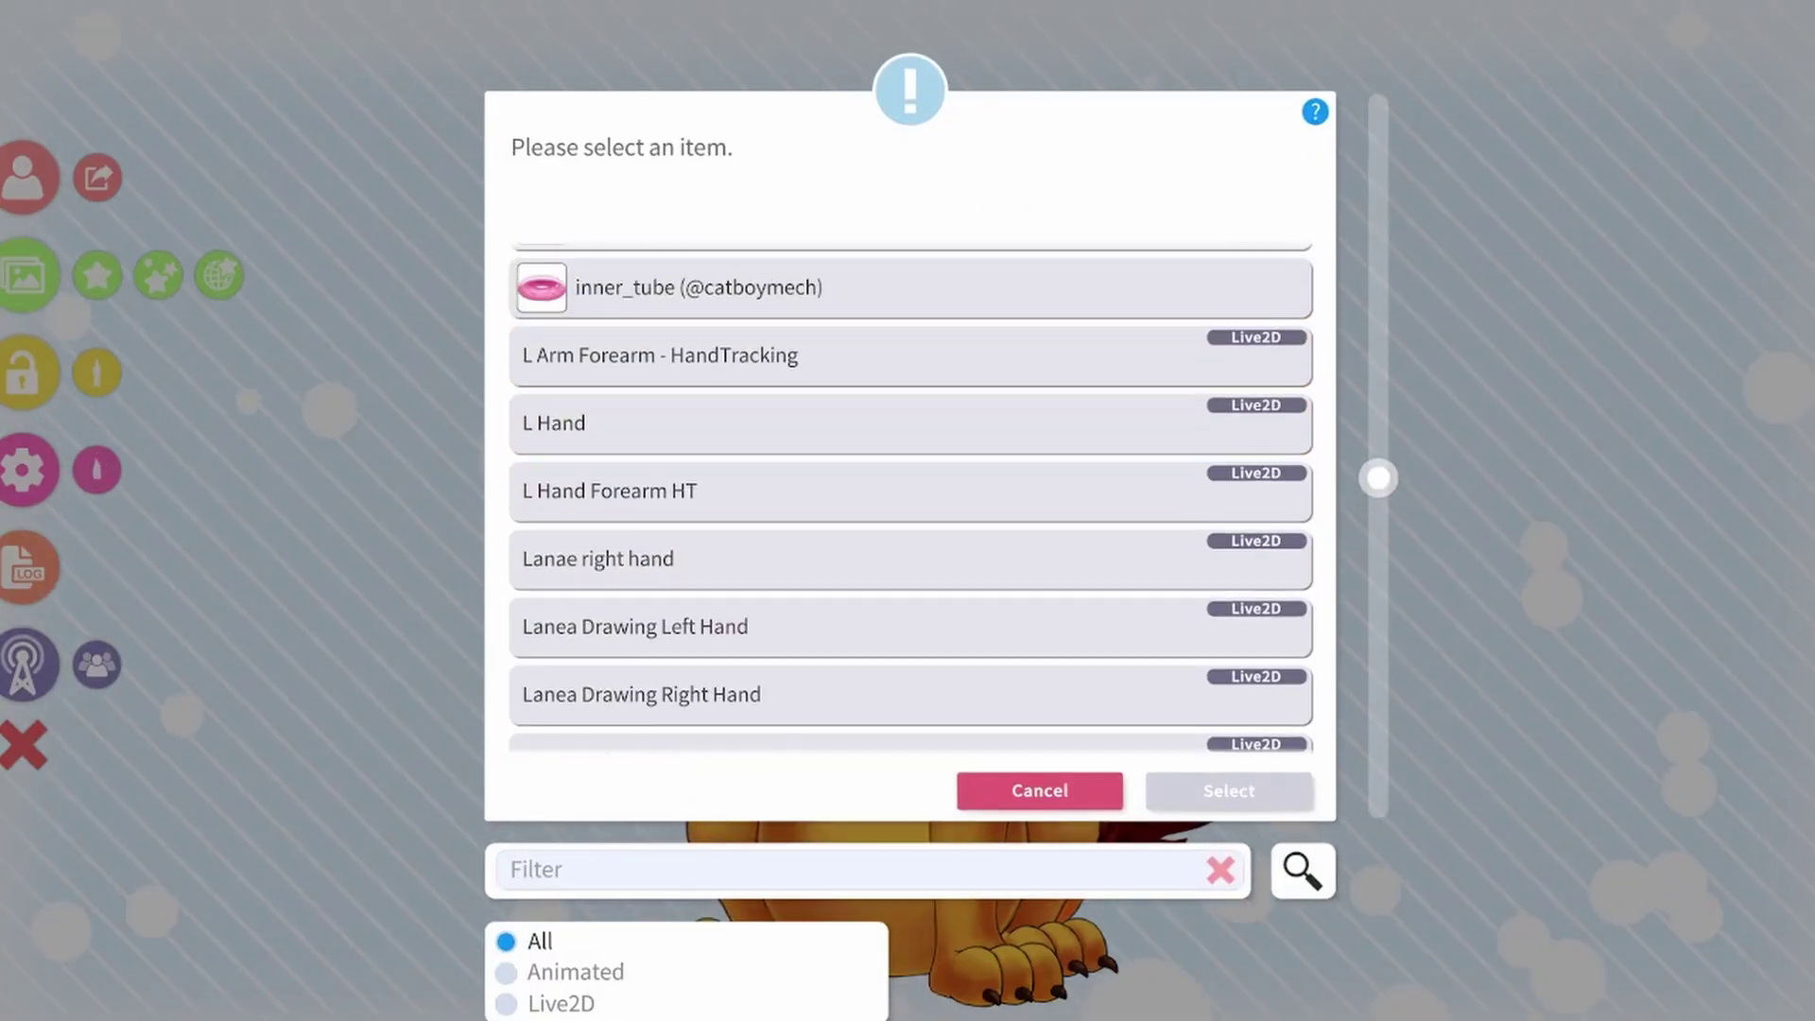
{"action": "left_click", "coordinate": [662, 422]}
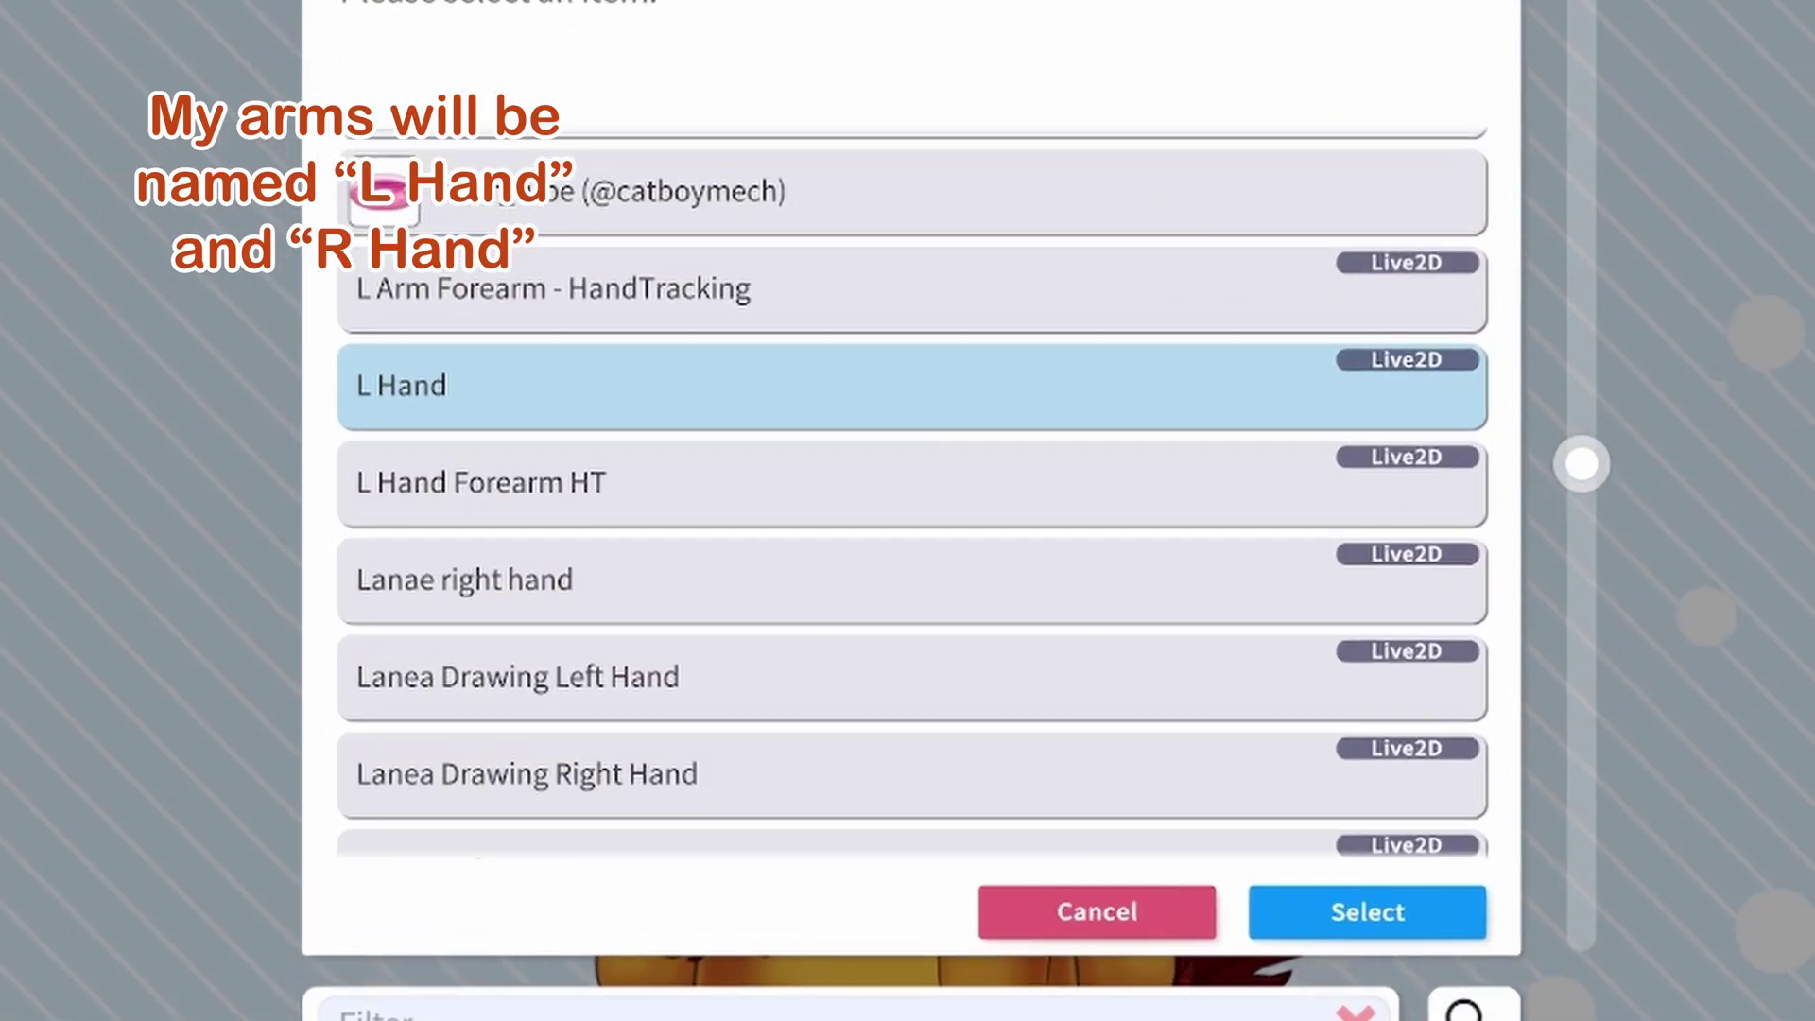
{"action": "left_click", "coordinate": [1367, 911]}
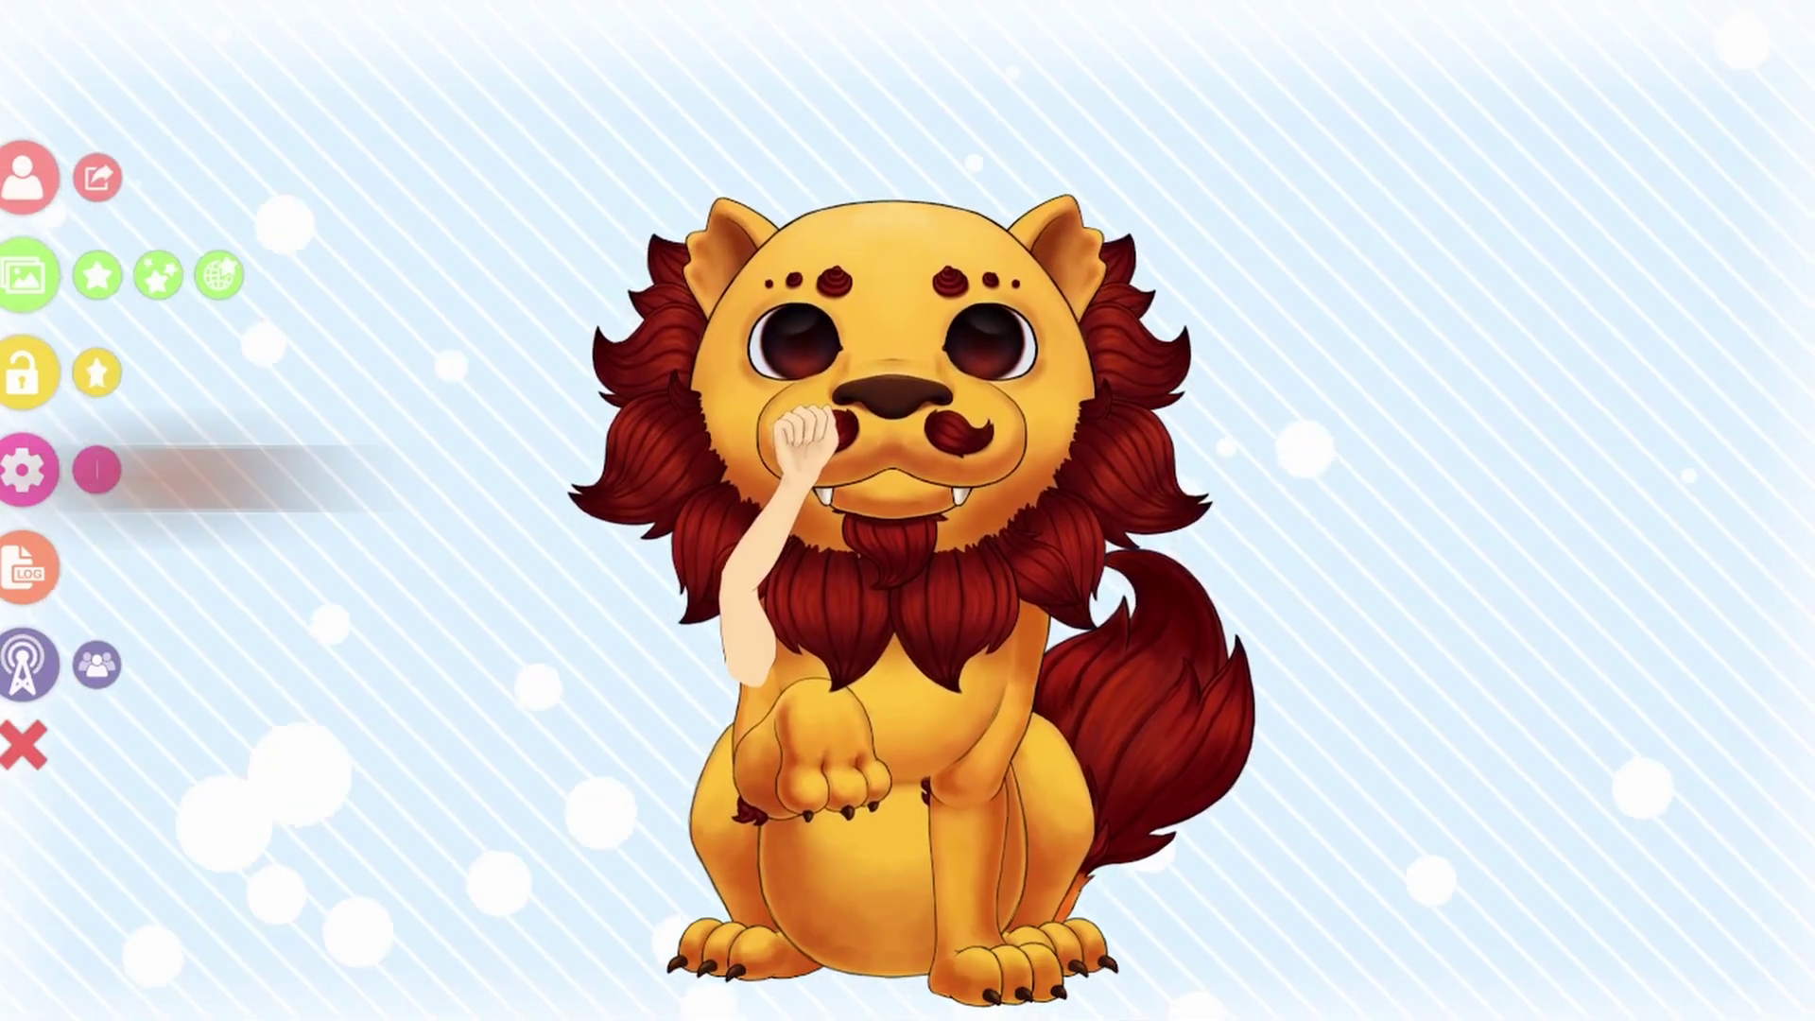
Set the webcam Tracking Type to Only hand tracking and return to the lion model.
{"action": "left_click", "coordinate": [28, 468]}
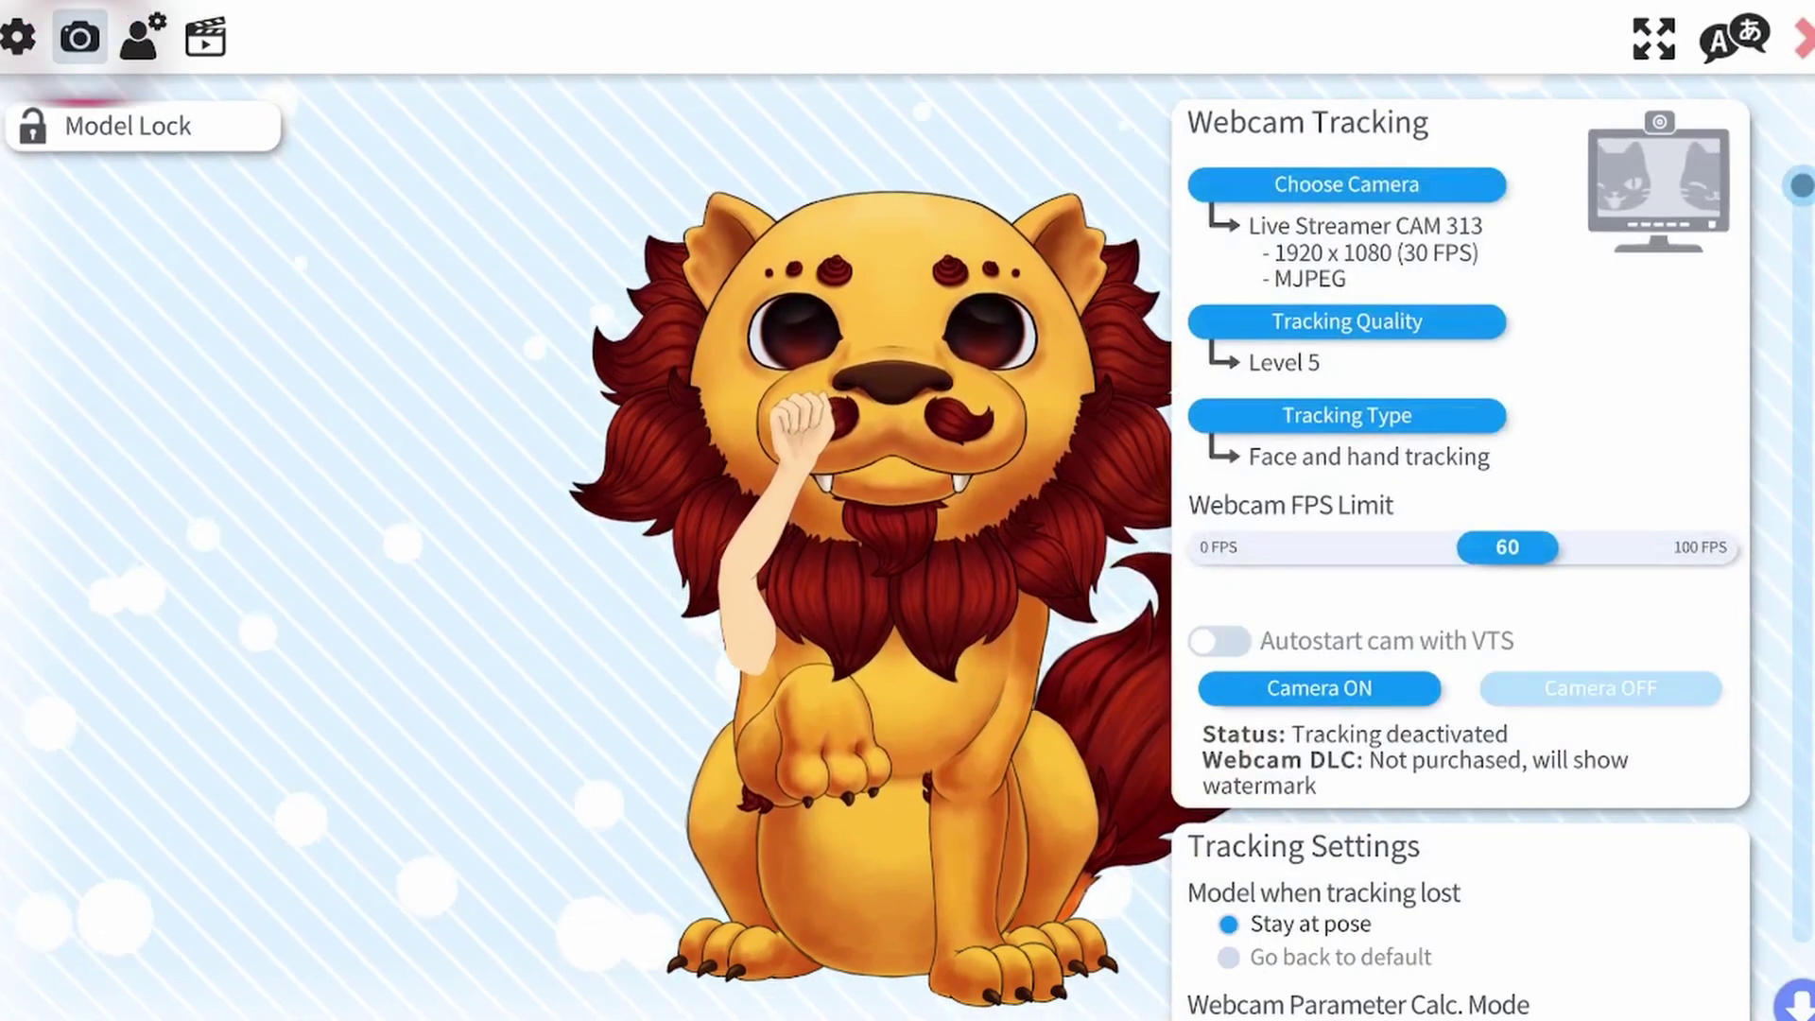
{"action": "left_click", "coordinate": [1346, 415]}
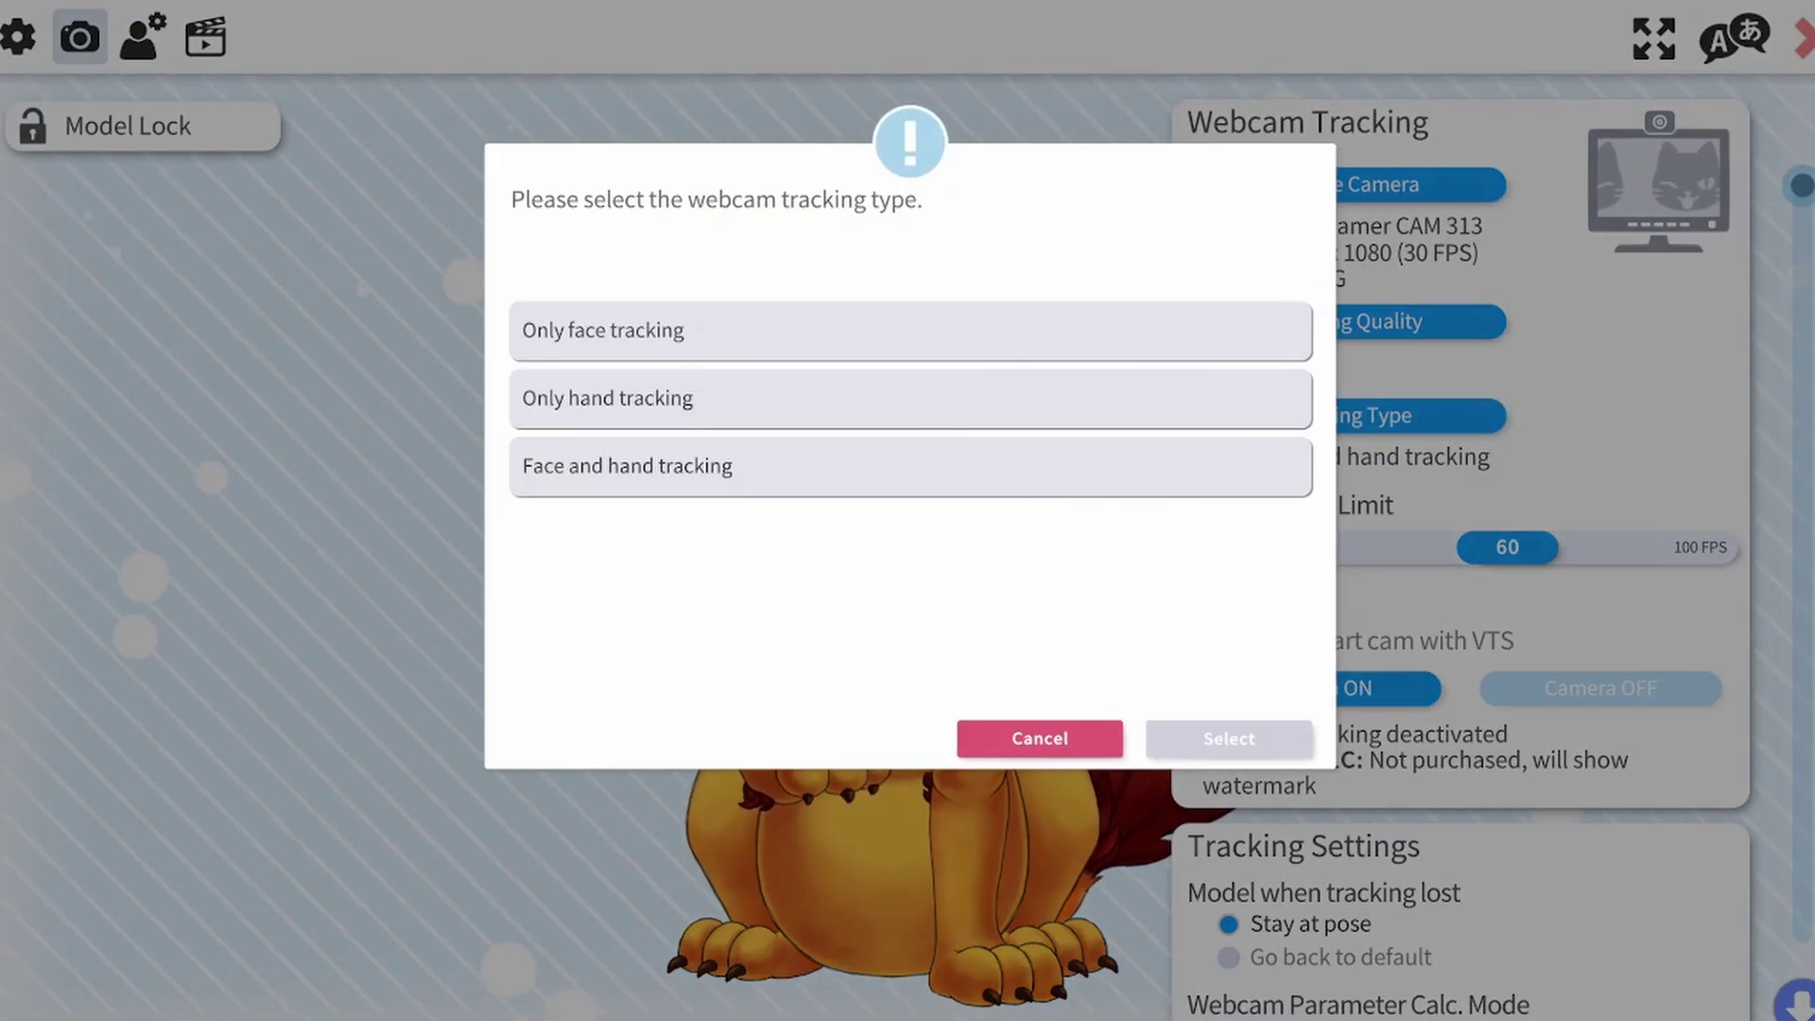
{"action": "left_click", "coordinate": [662, 398]}
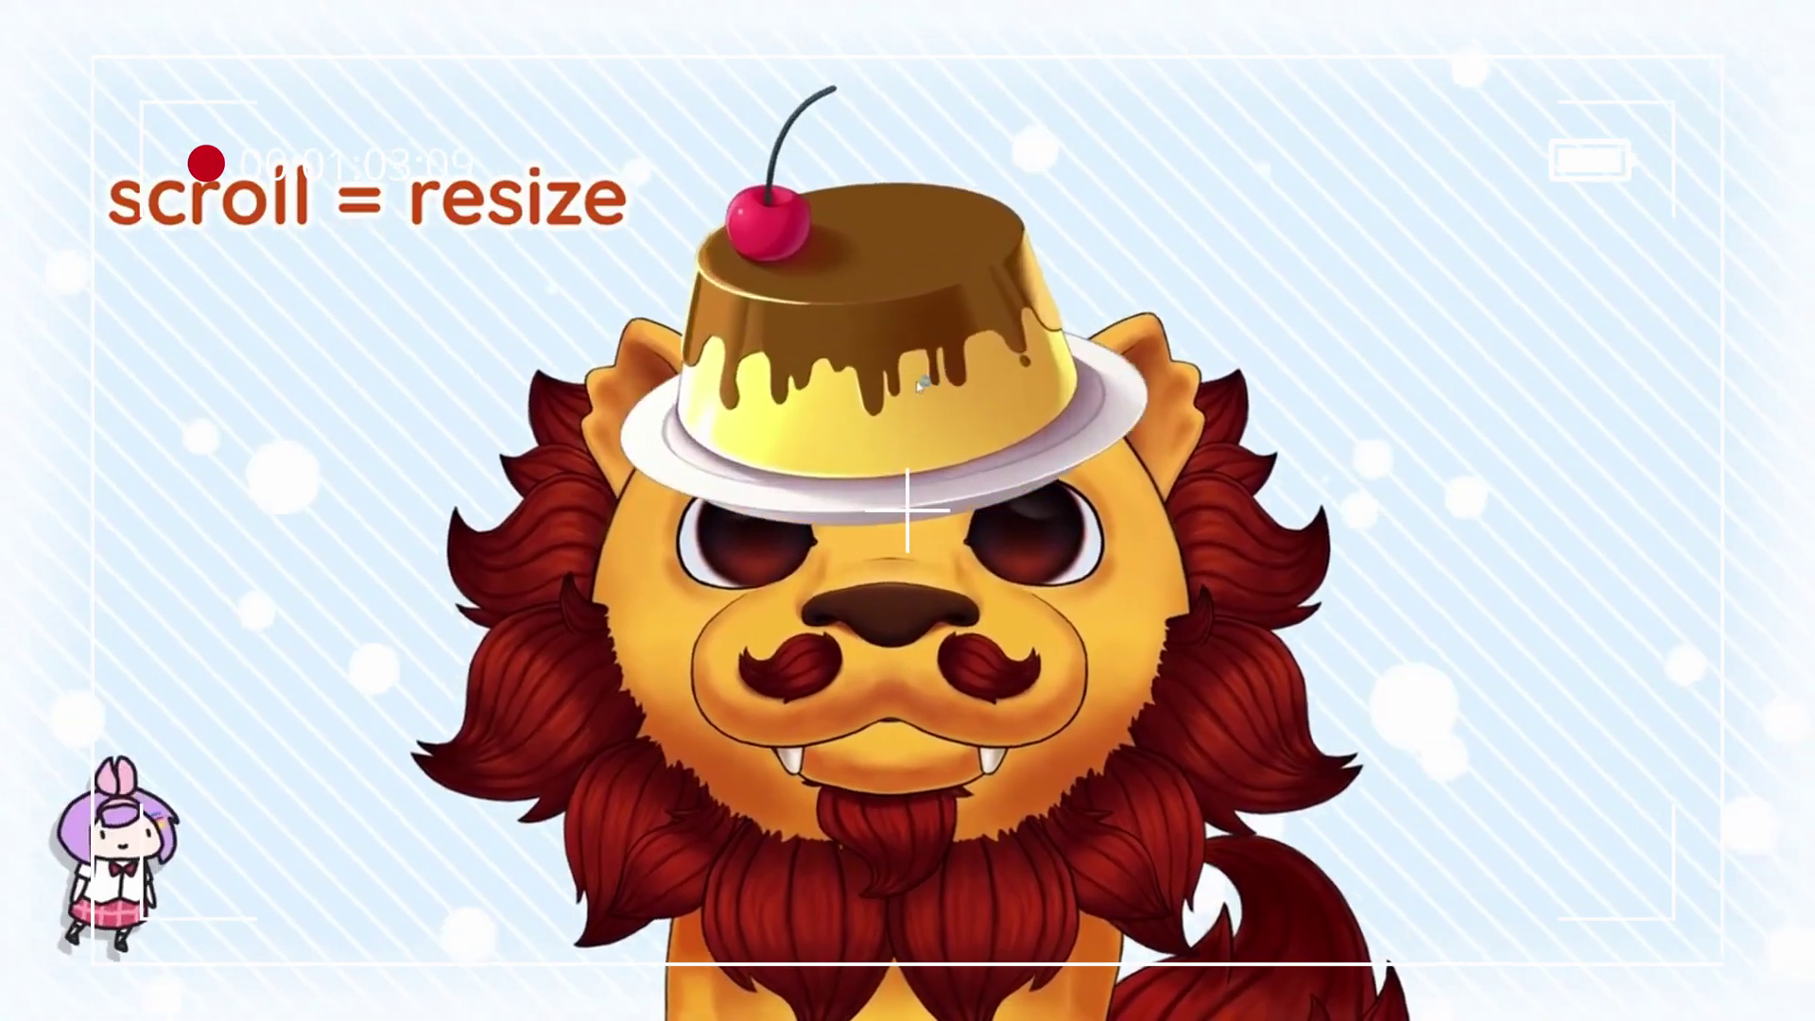
{"action": "scroll", "coordinate": [921, 381], "scroll_direction": "down", "scroll_amount": 3}
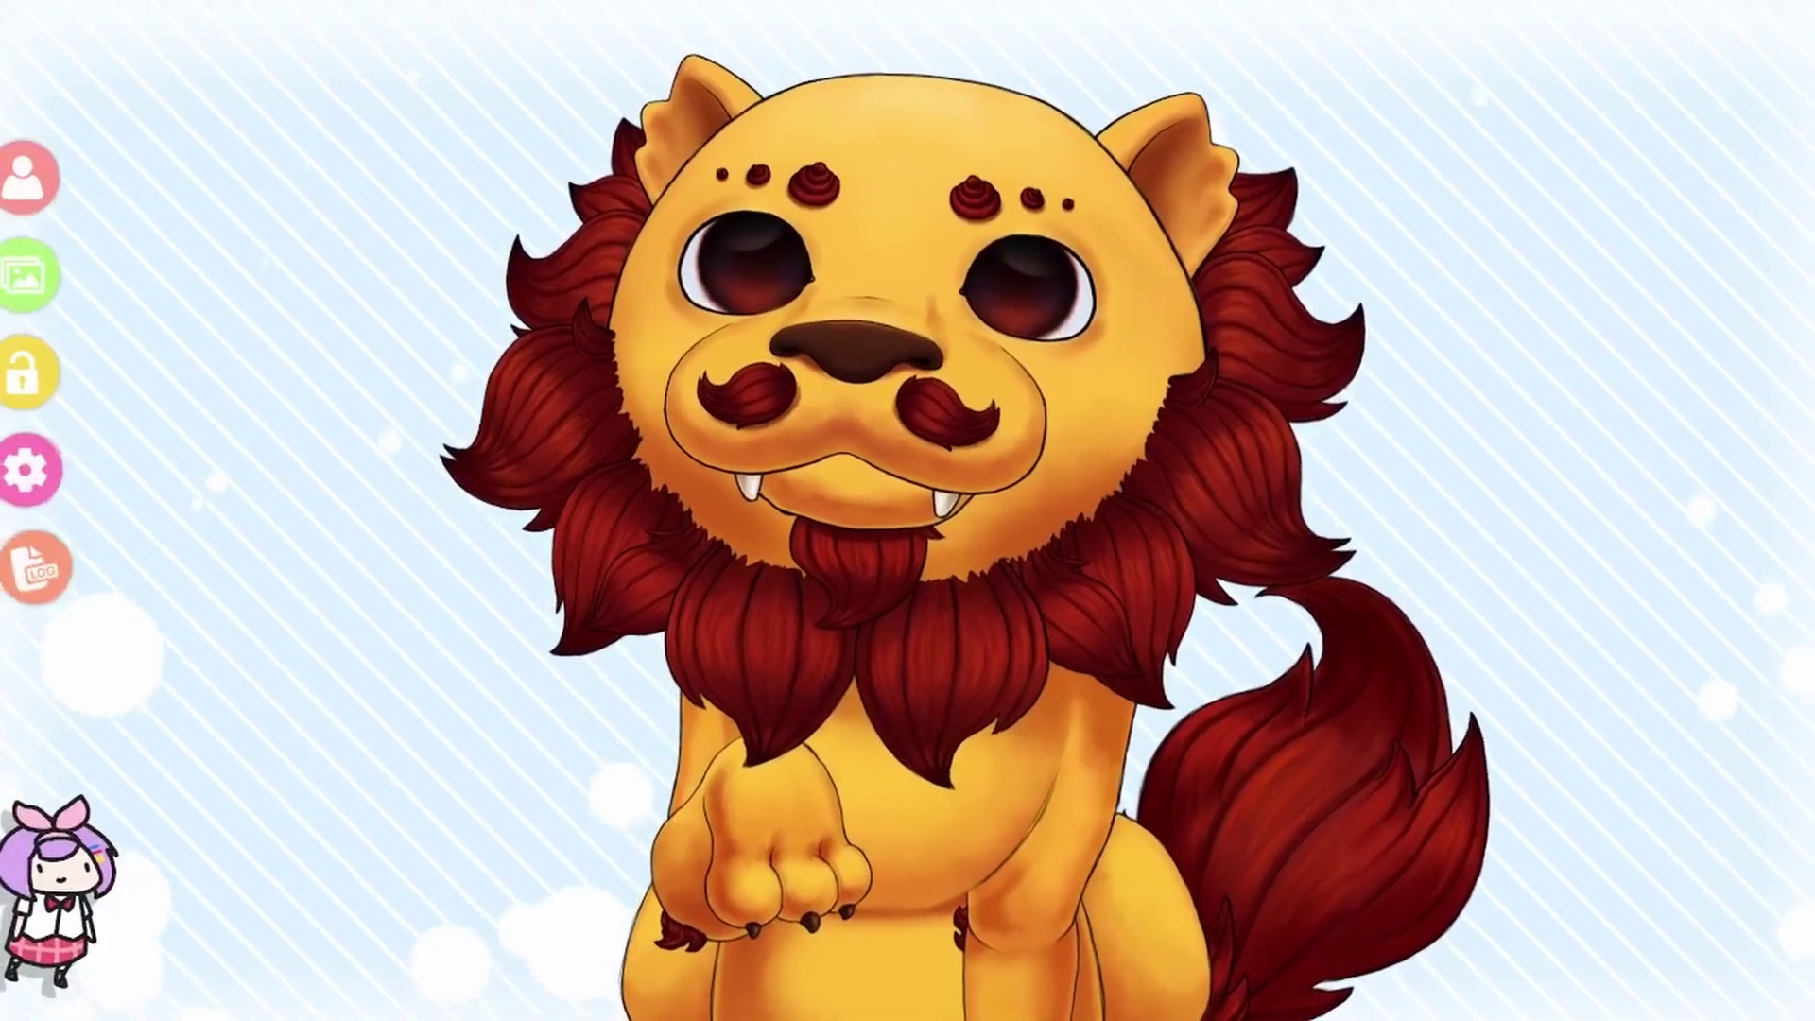
Load the Left Hand arm in place of the lion through custom model import.
{"action": "left_click", "coordinate": [27, 177]}
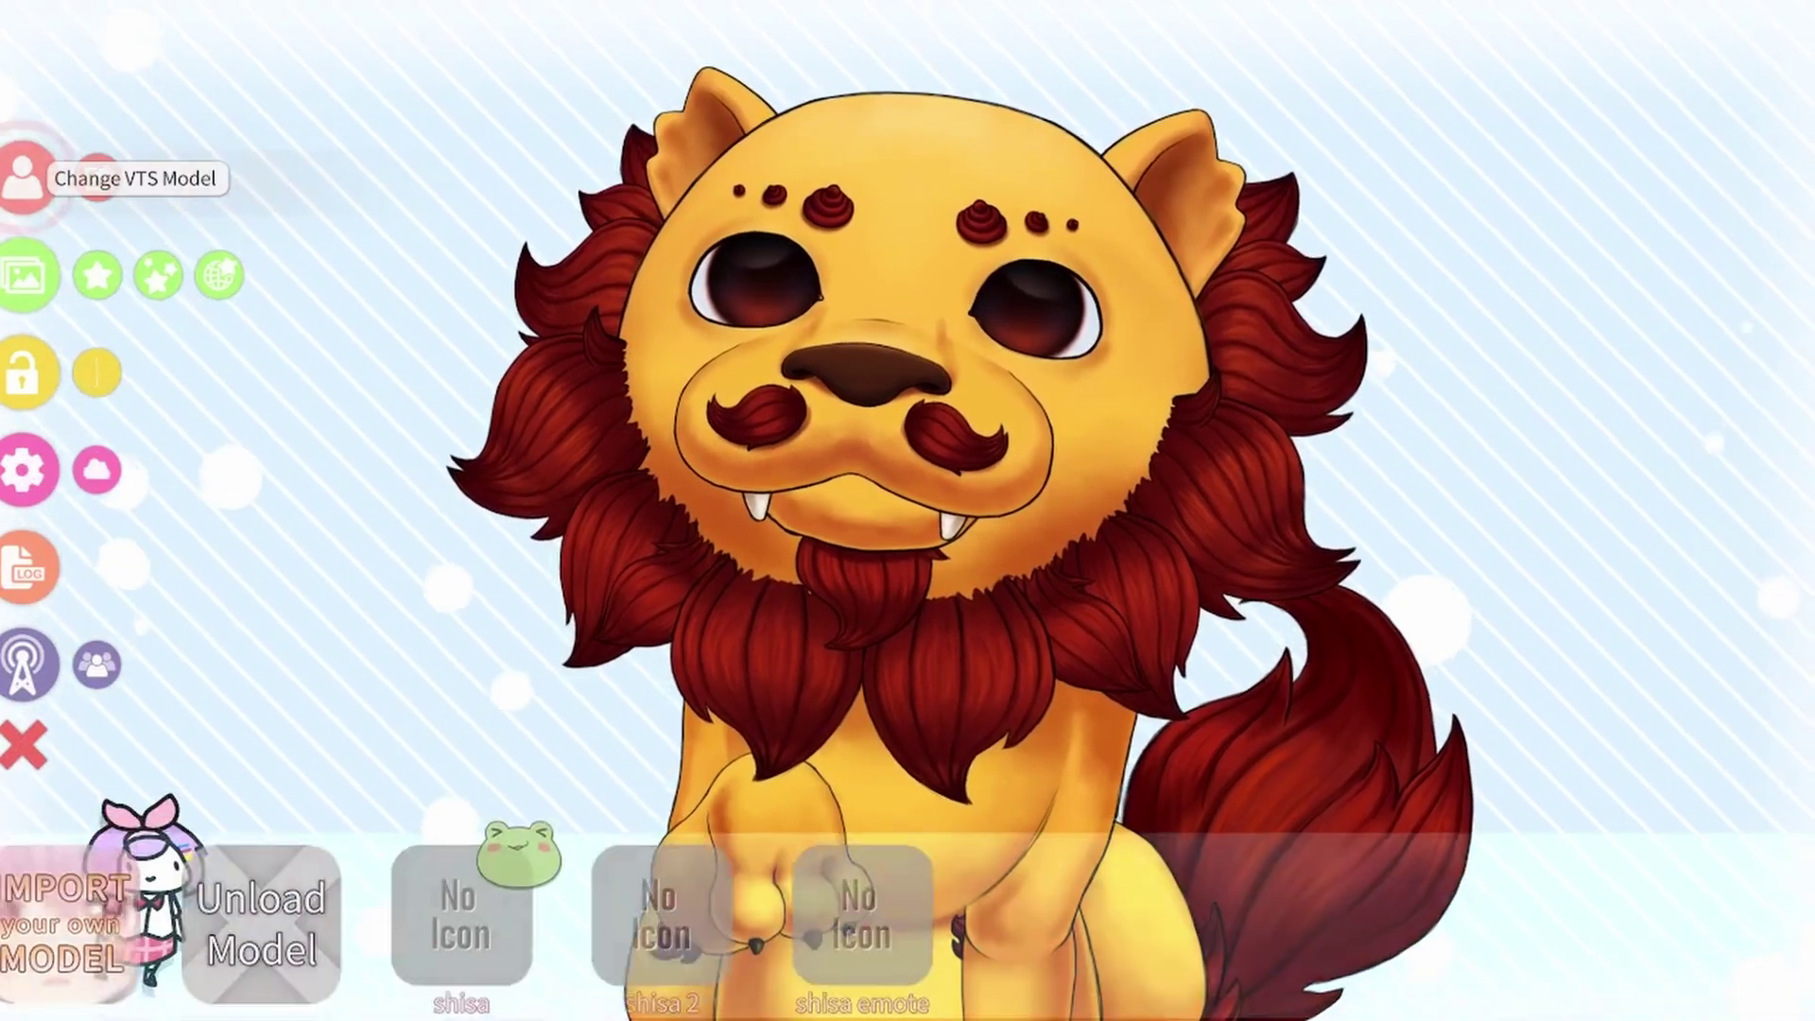
{"action": "left_click", "coordinate": [81, 898]}
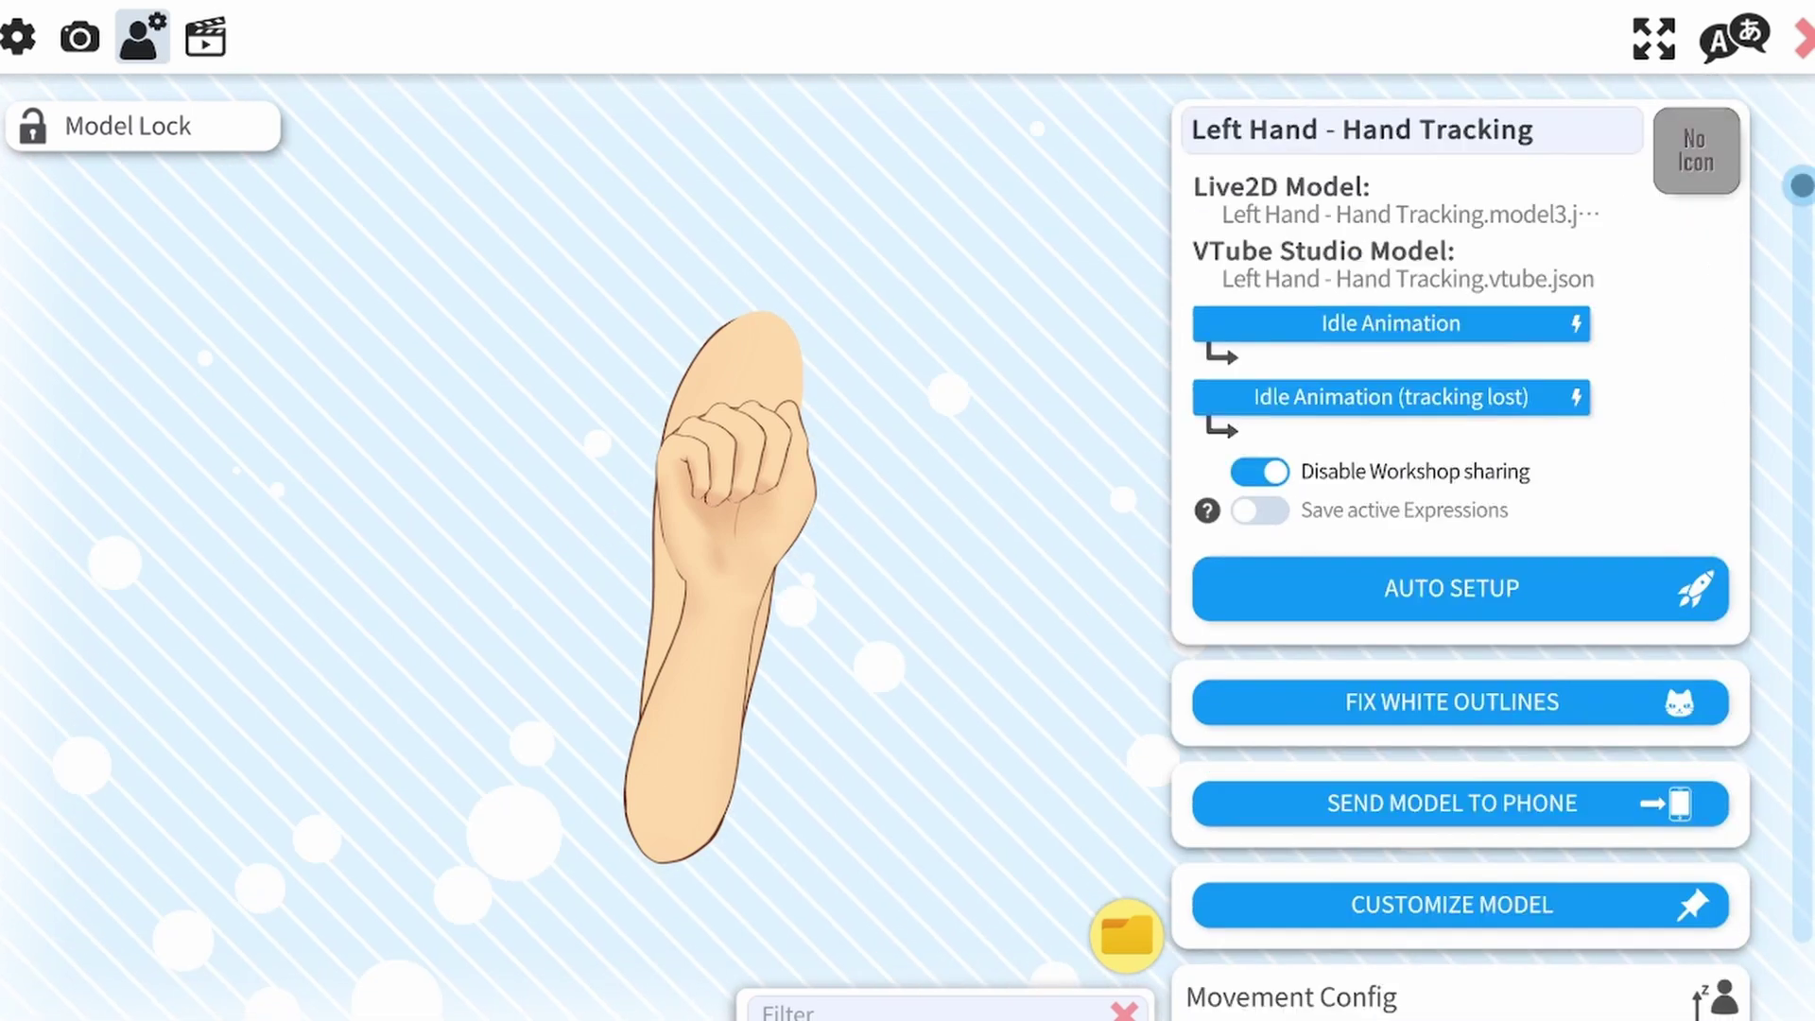
Scroll the Left Hand model settings past physics (strength 50, wind and dragging 0) to the parameter entries.
{"action": "scroll", "coordinate": [1460, 567], "scroll_direction": "down", "scroll_amount": 10}
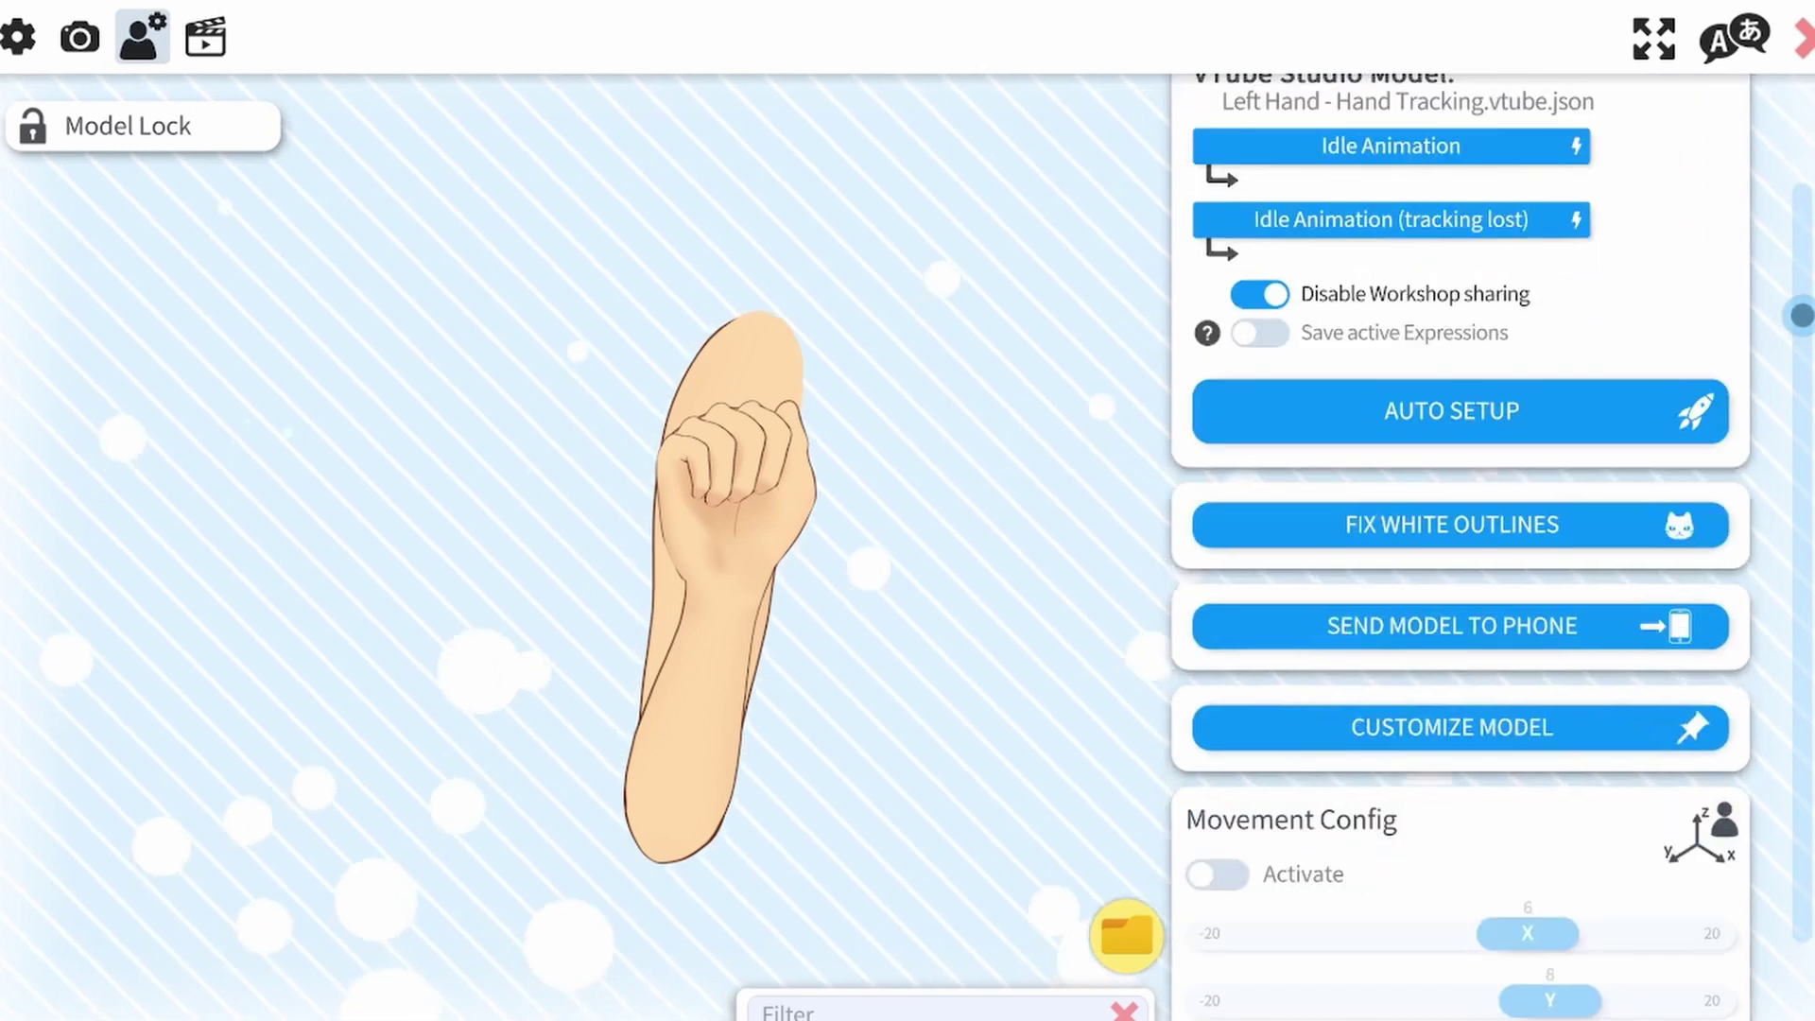
{"action": "scroll", "coordinate": [1460, 567], "scroll_direction": "down", "scroll_amount": 3}
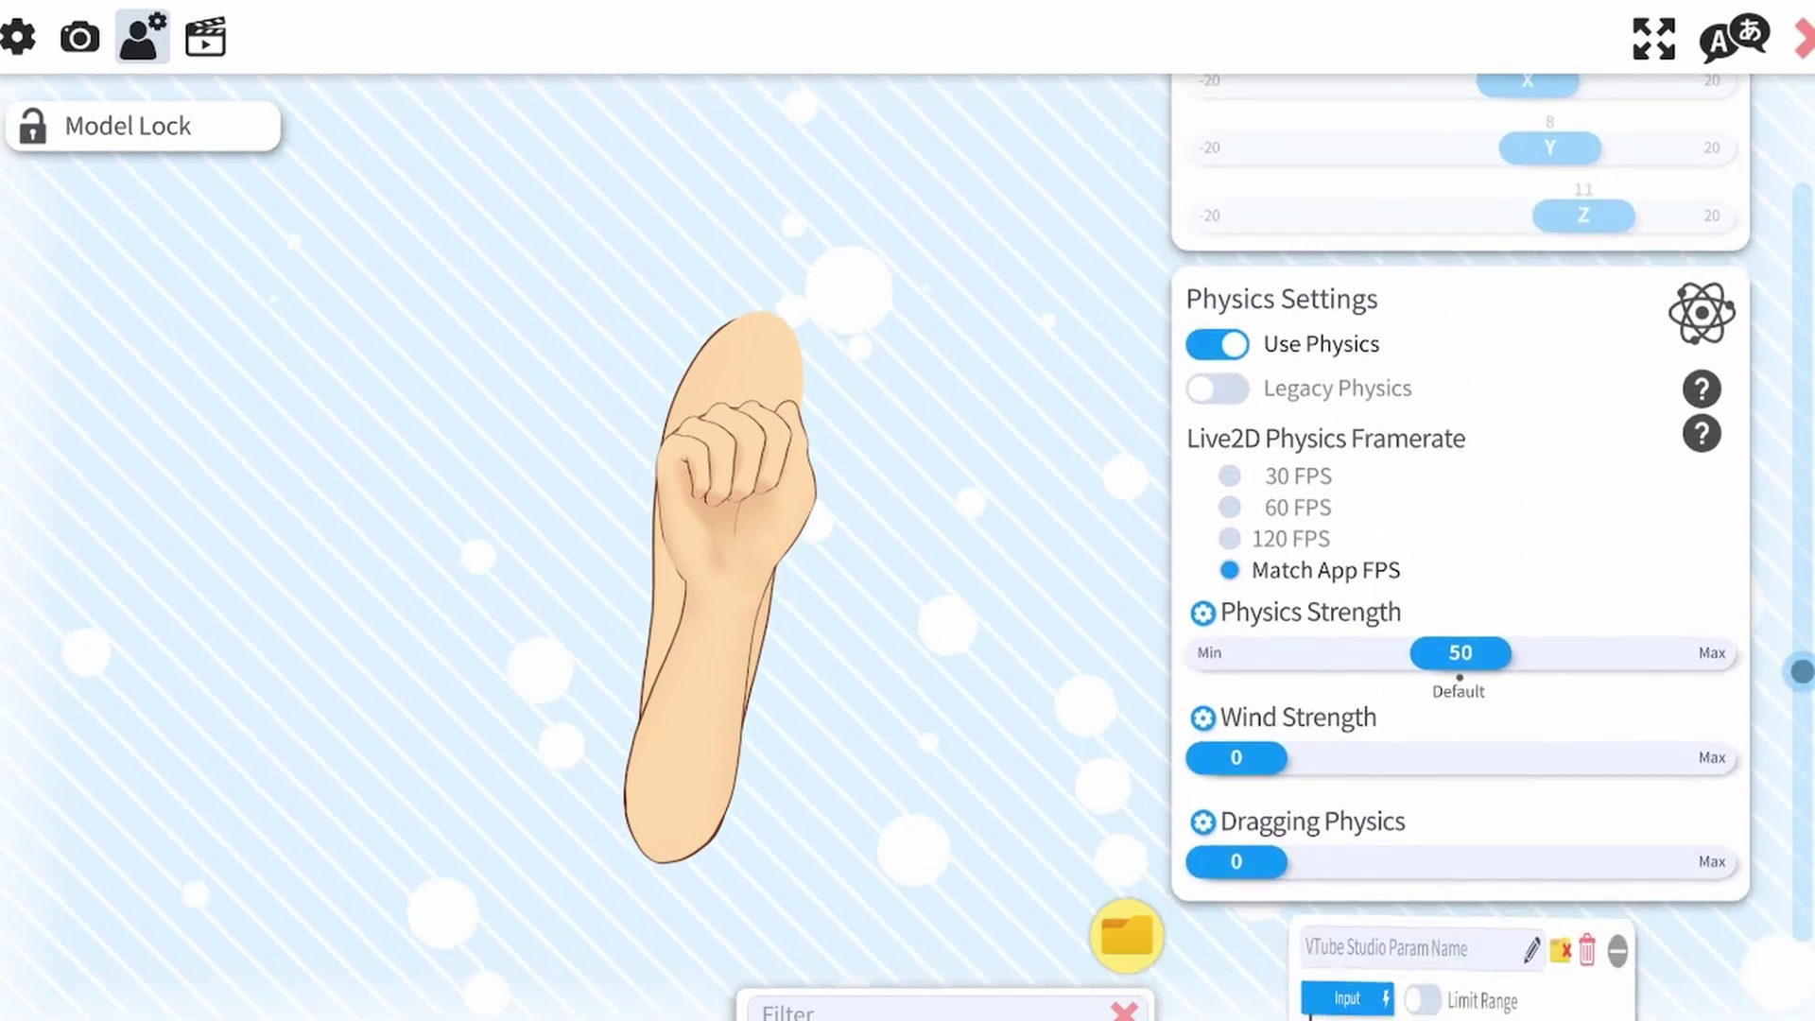
{"action": "scroll", "coordinate": [1460, 567], "scroll_direction": "down", "scroll_amount": 4}
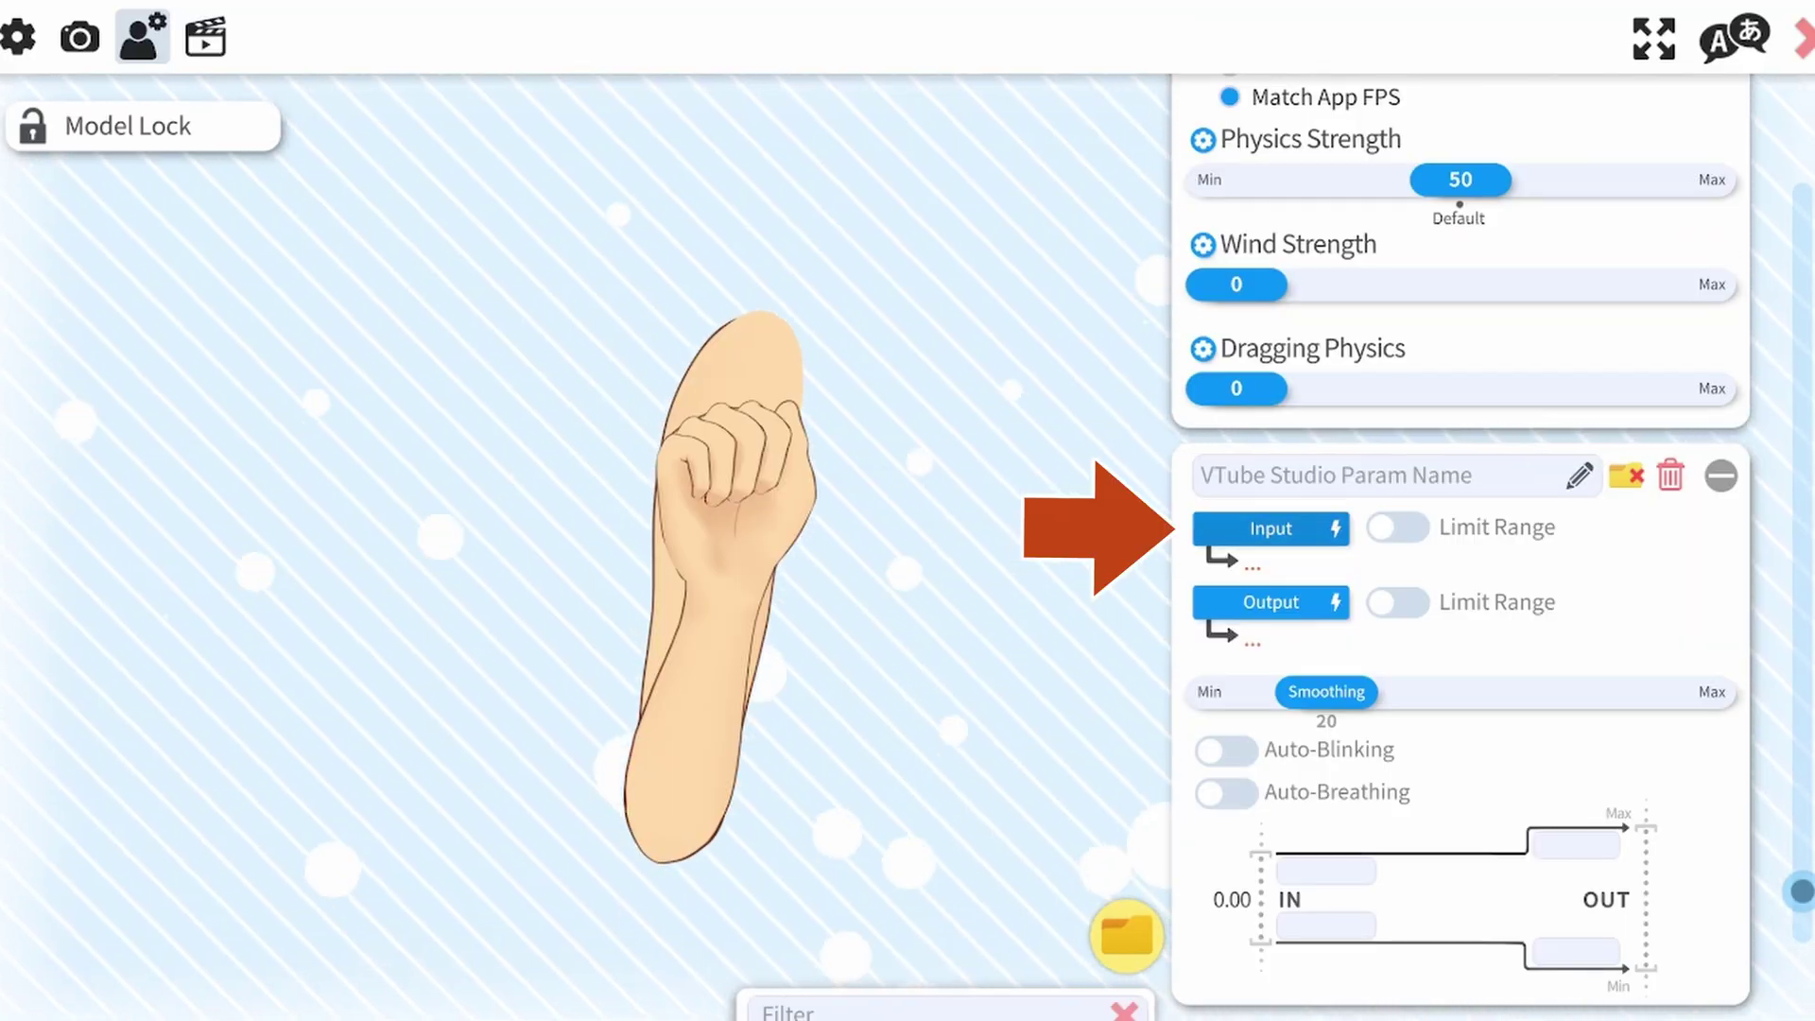
Map input HandLeftPositionX to output L Hand Left X (Param438) with IN range 10 to 0.
{"action": "scroll", "coordinate": [910, 501], "scroll_direction": "down", "scroll_amount": 10}
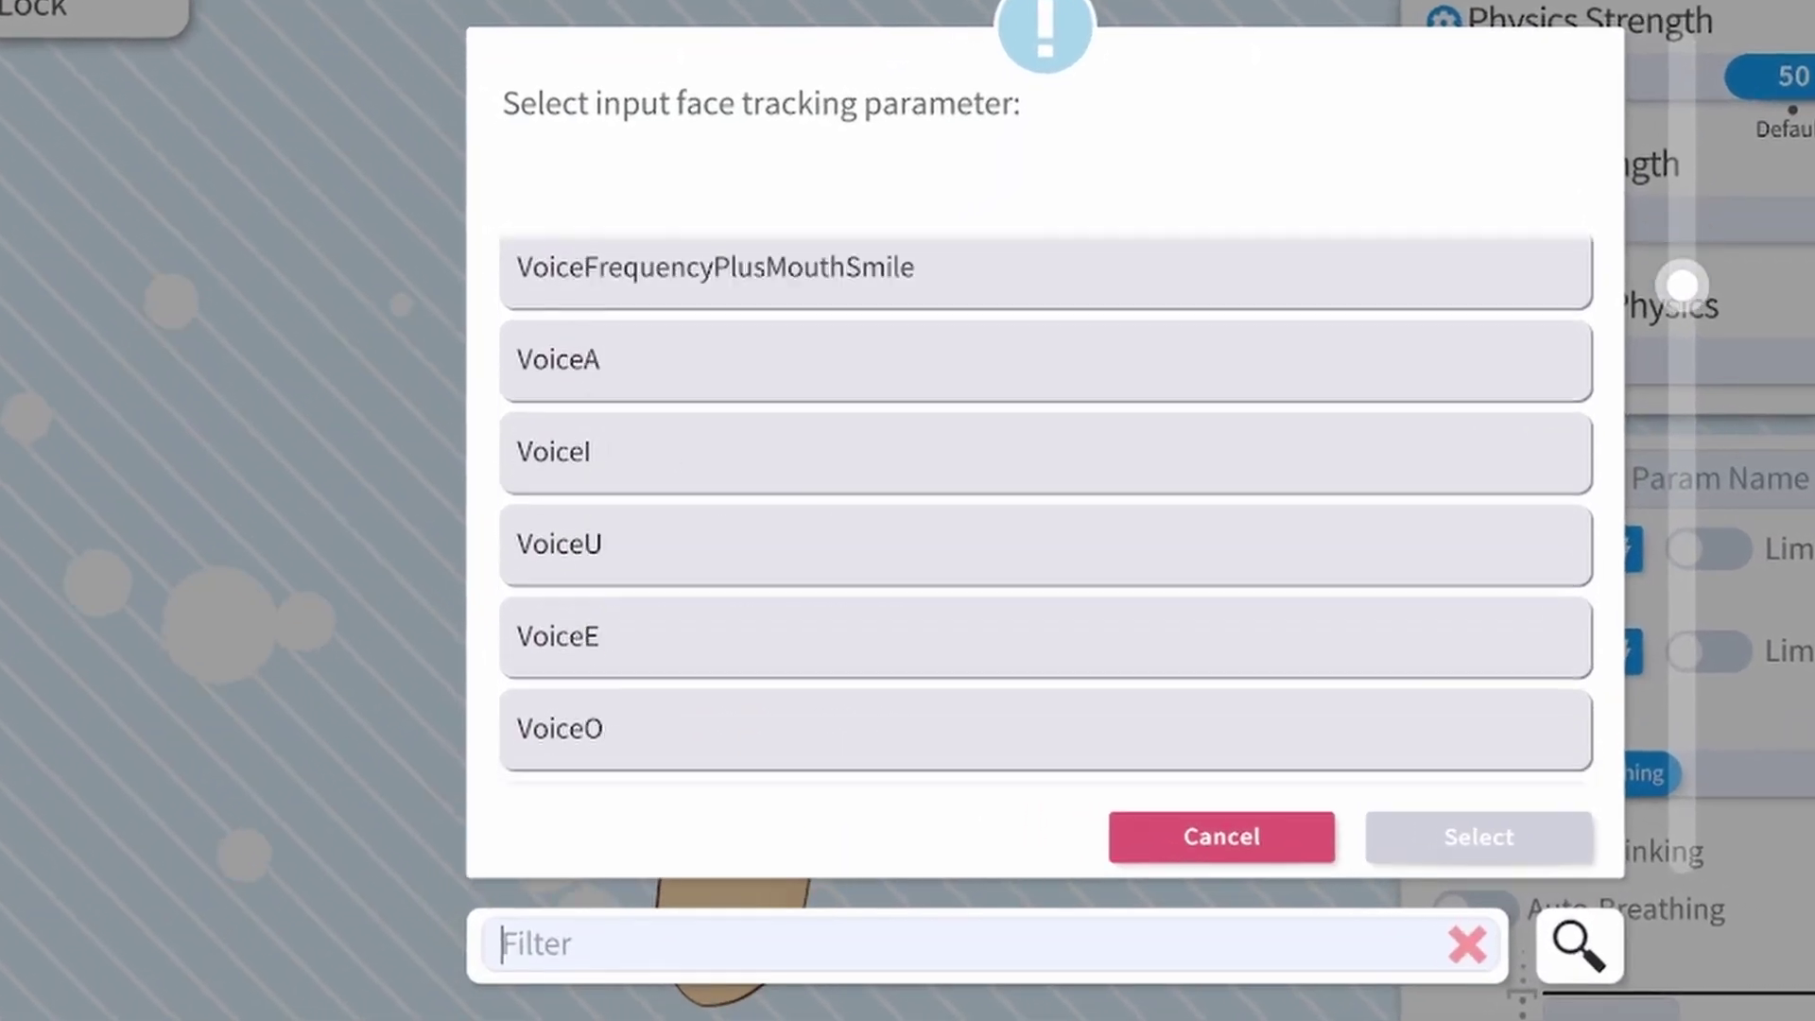
{"action": "scroll", "coordinate": [1045, 511], "scroll_direction": "down", "scroll_amount": 5}
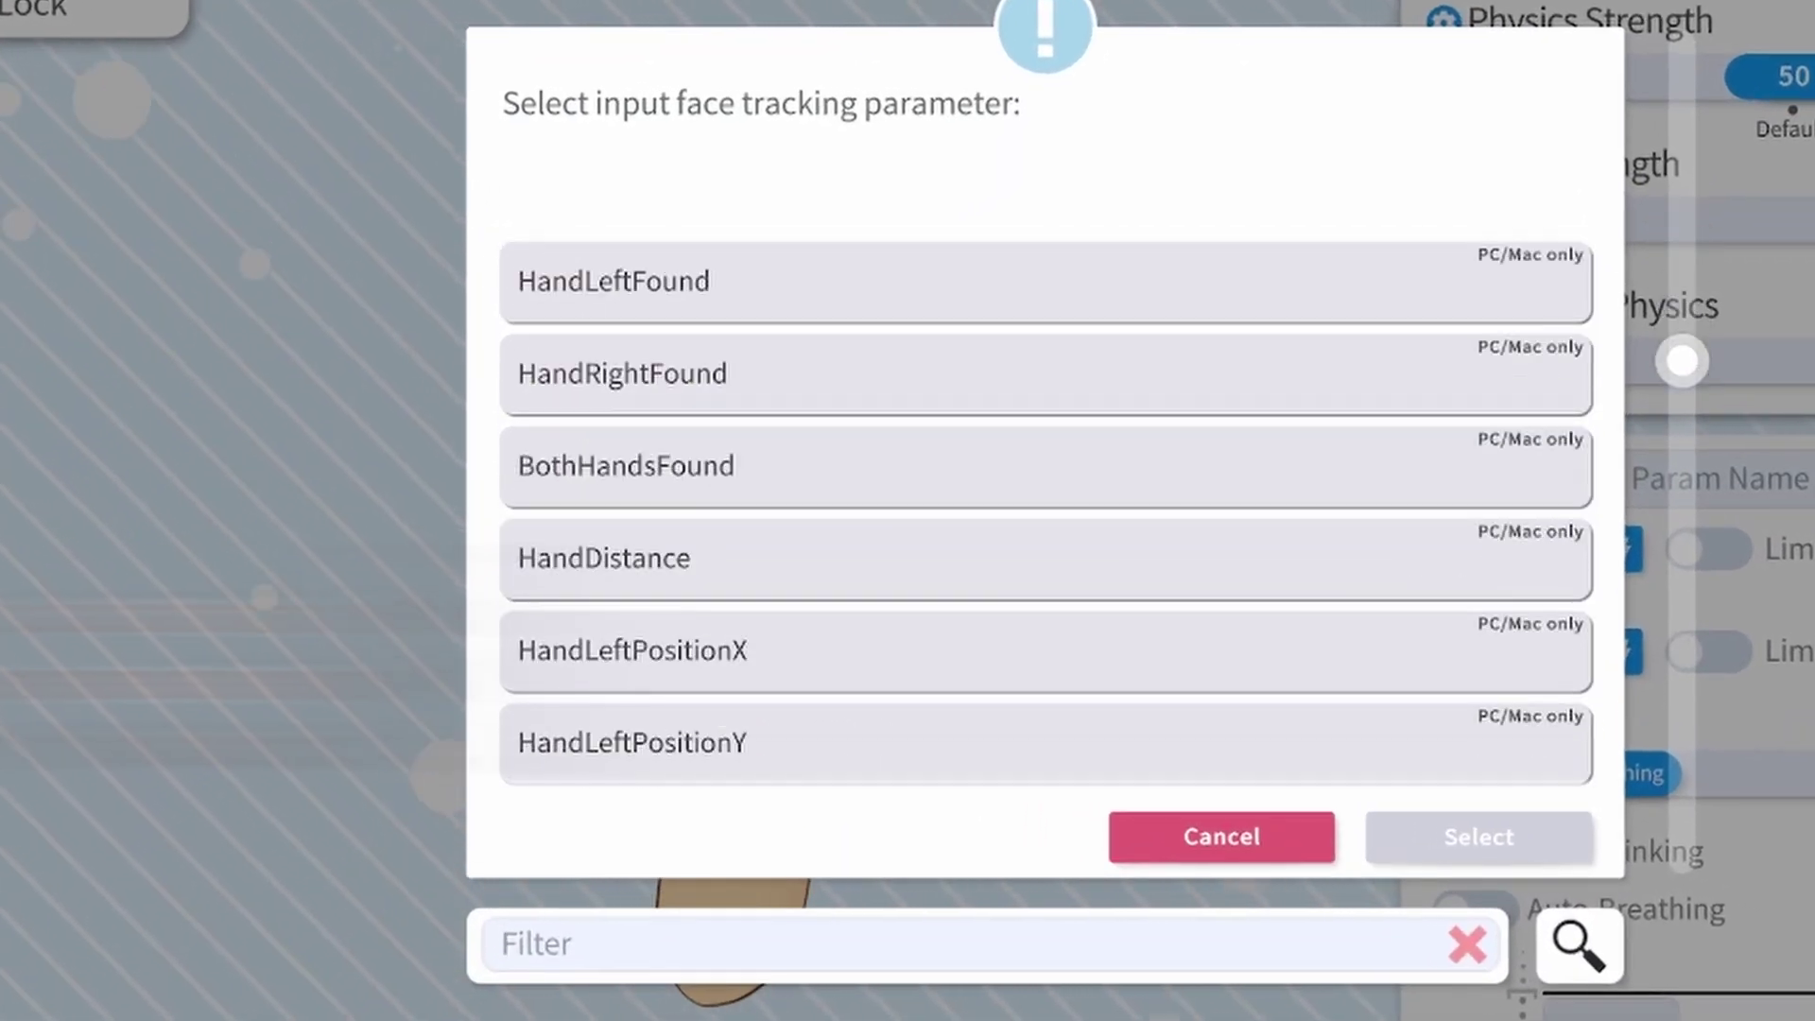
{"action": "scroll", "coordinate": [1045, 510], "scroll_direction": "up", "scroll_amount": 3}
{"action": "scroll", "coordinate": [1045, 510], "scroll_direction": "down", "scroll_amount": 5}
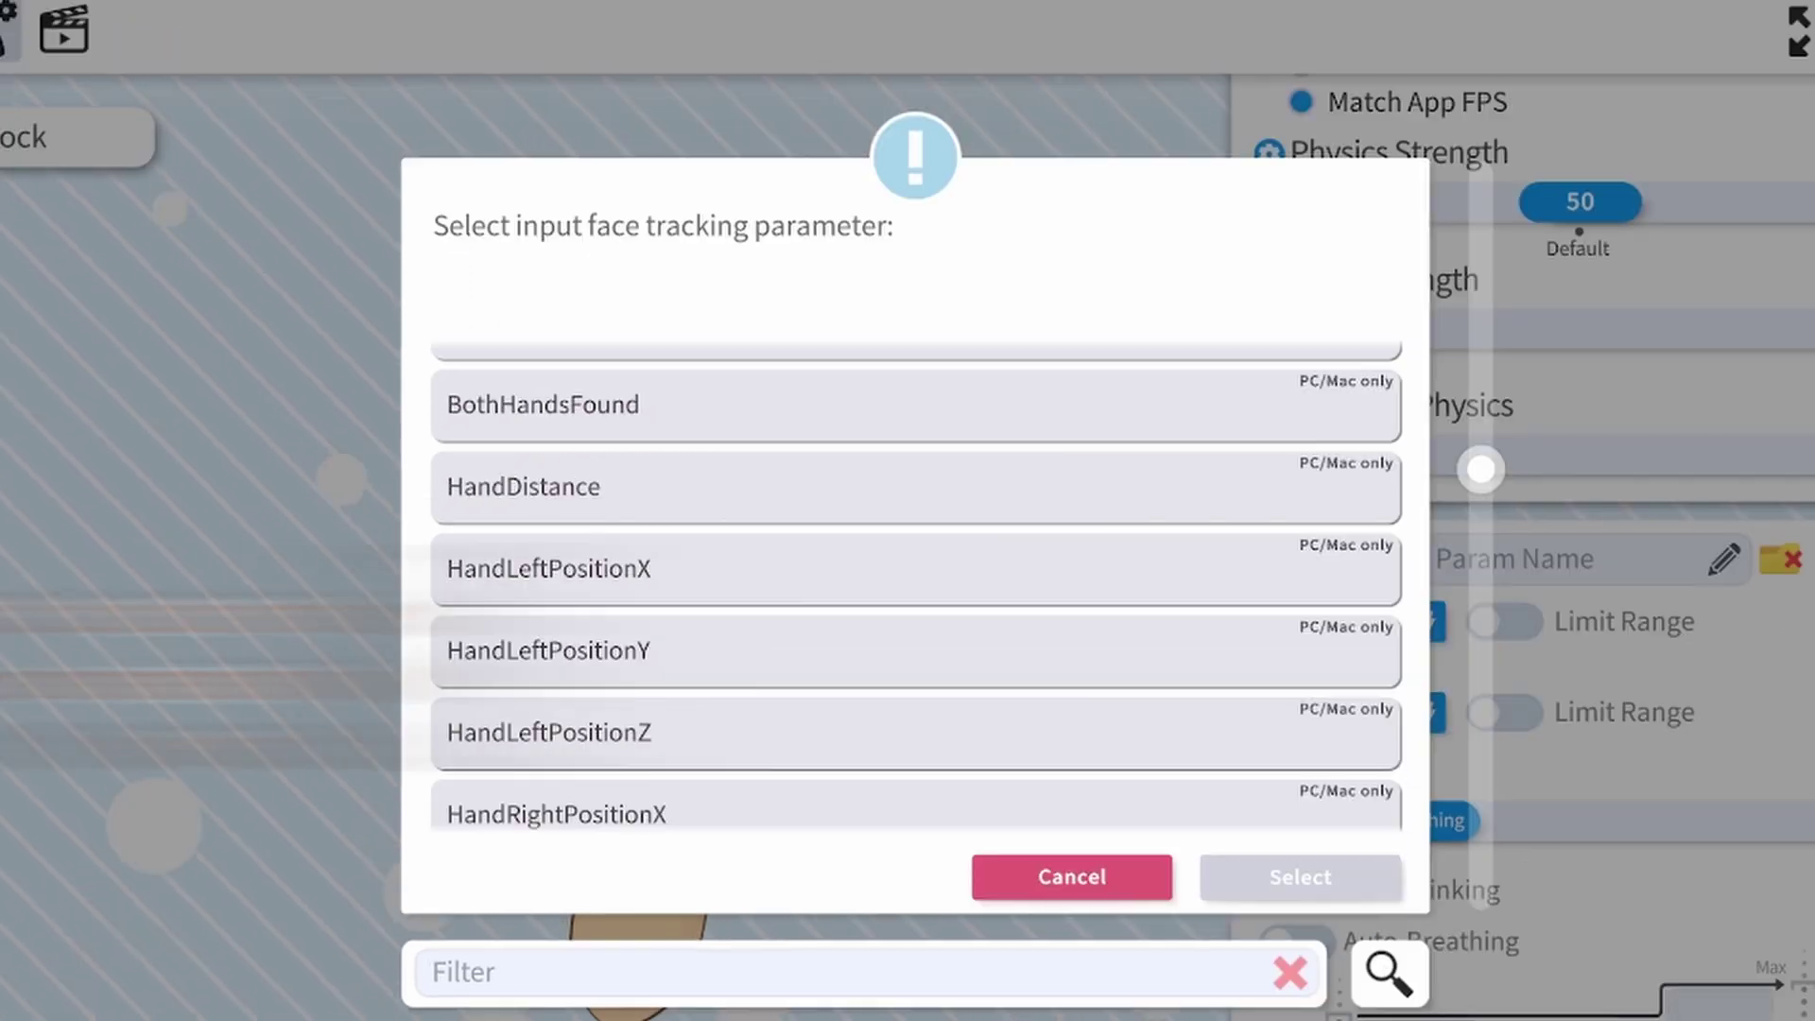
{"action": "left_click", "coordinate": [914, 568]}
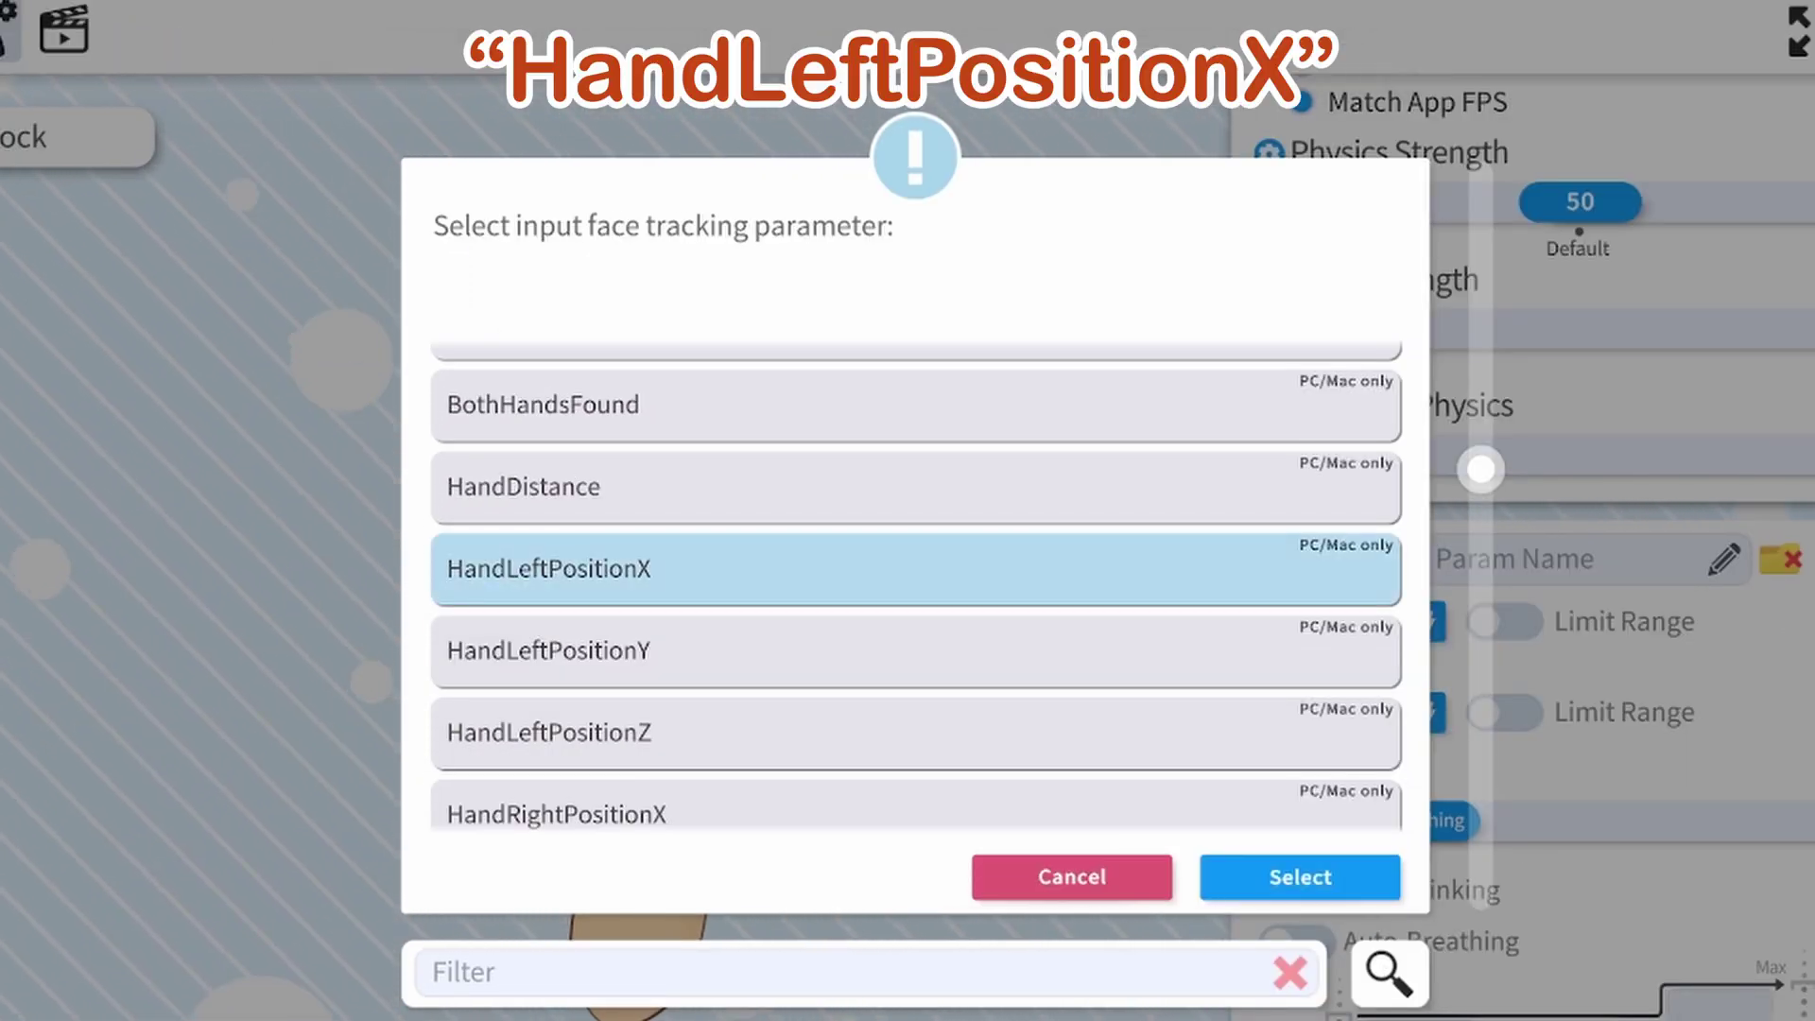
{"action": "left_click", "coordinate": [1300, 877]}
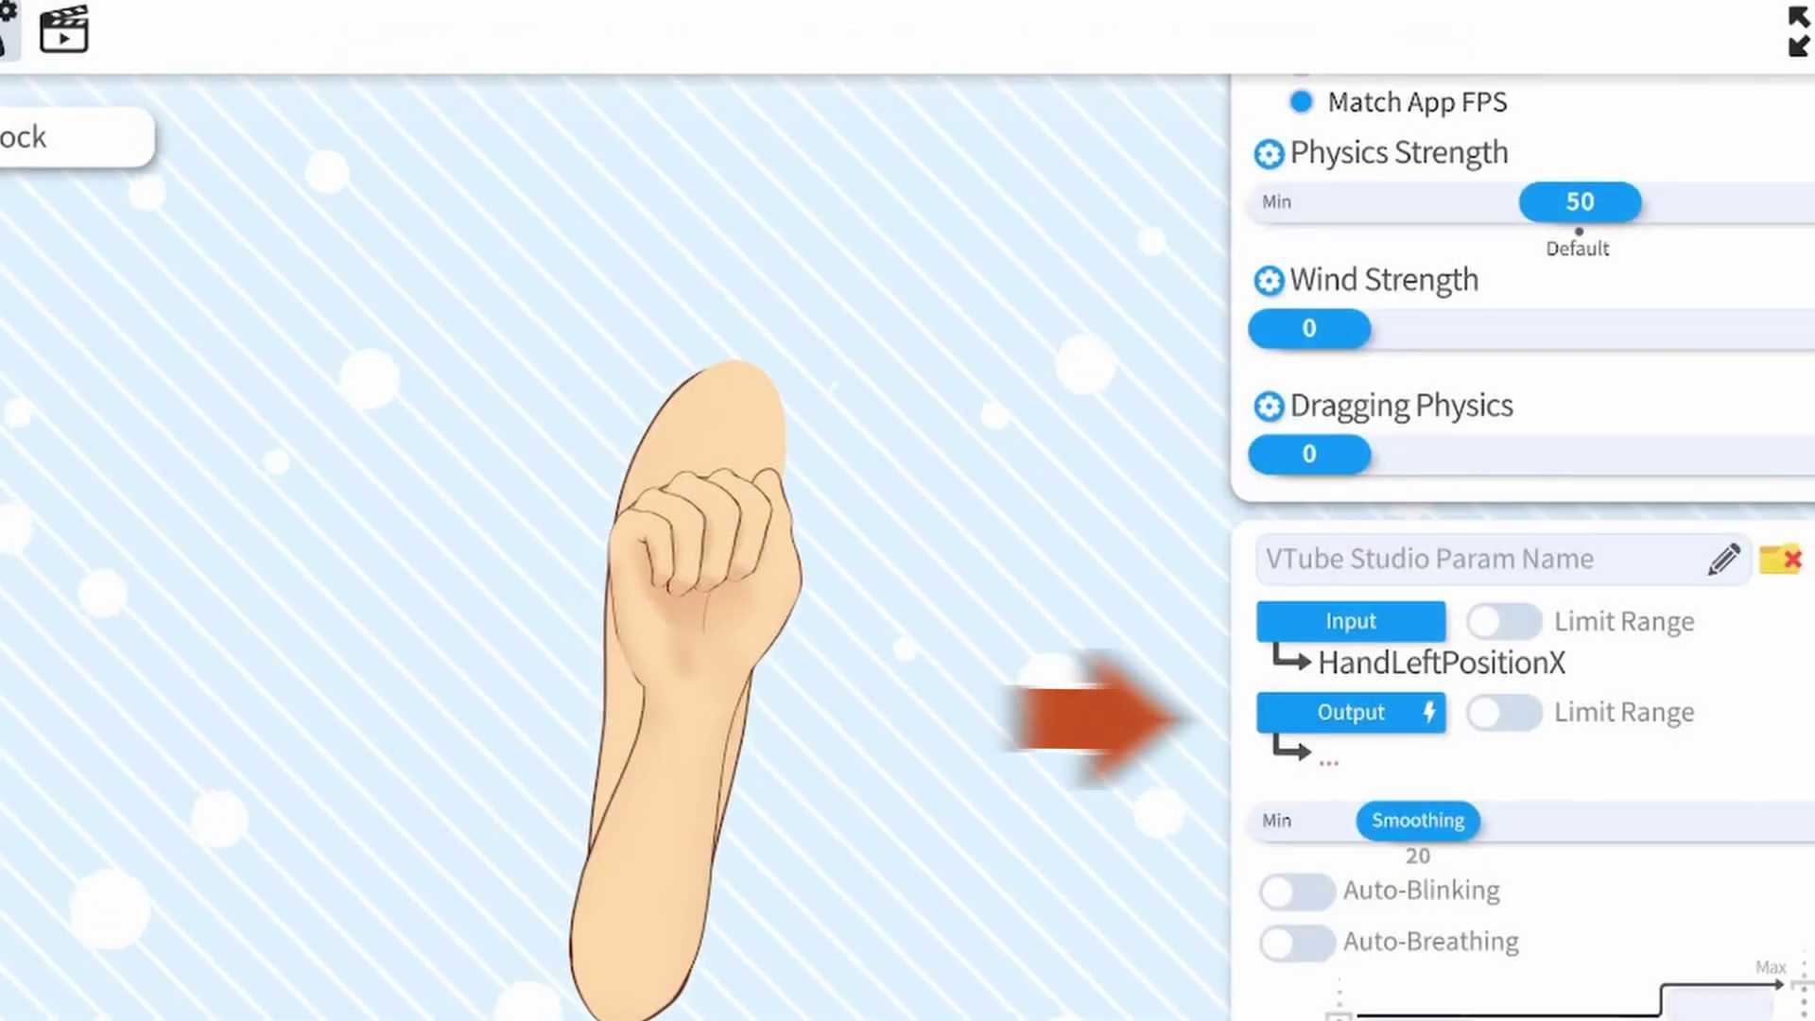
{"action": "left_click", "coordinate": [1350, 712]}
{"action": "left_click", "coordinate": [915, 385]}
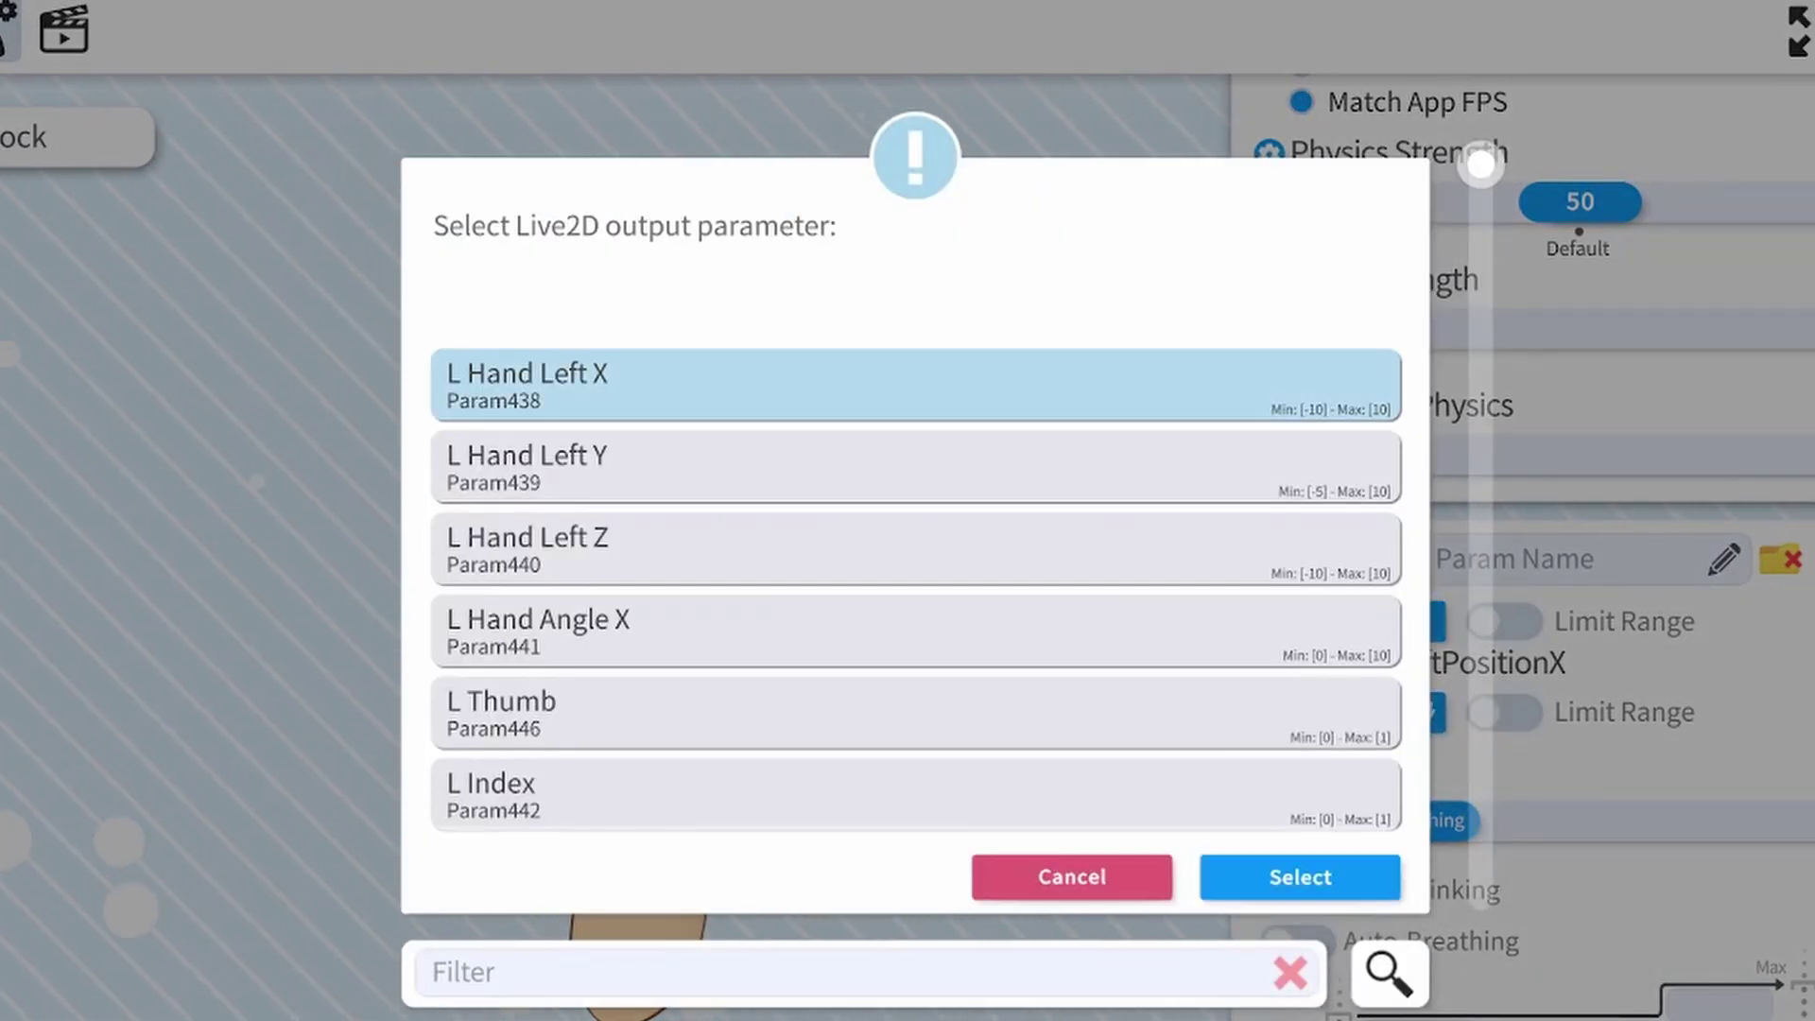
{"action": "left_click", "coordinate": [1300, 877]}
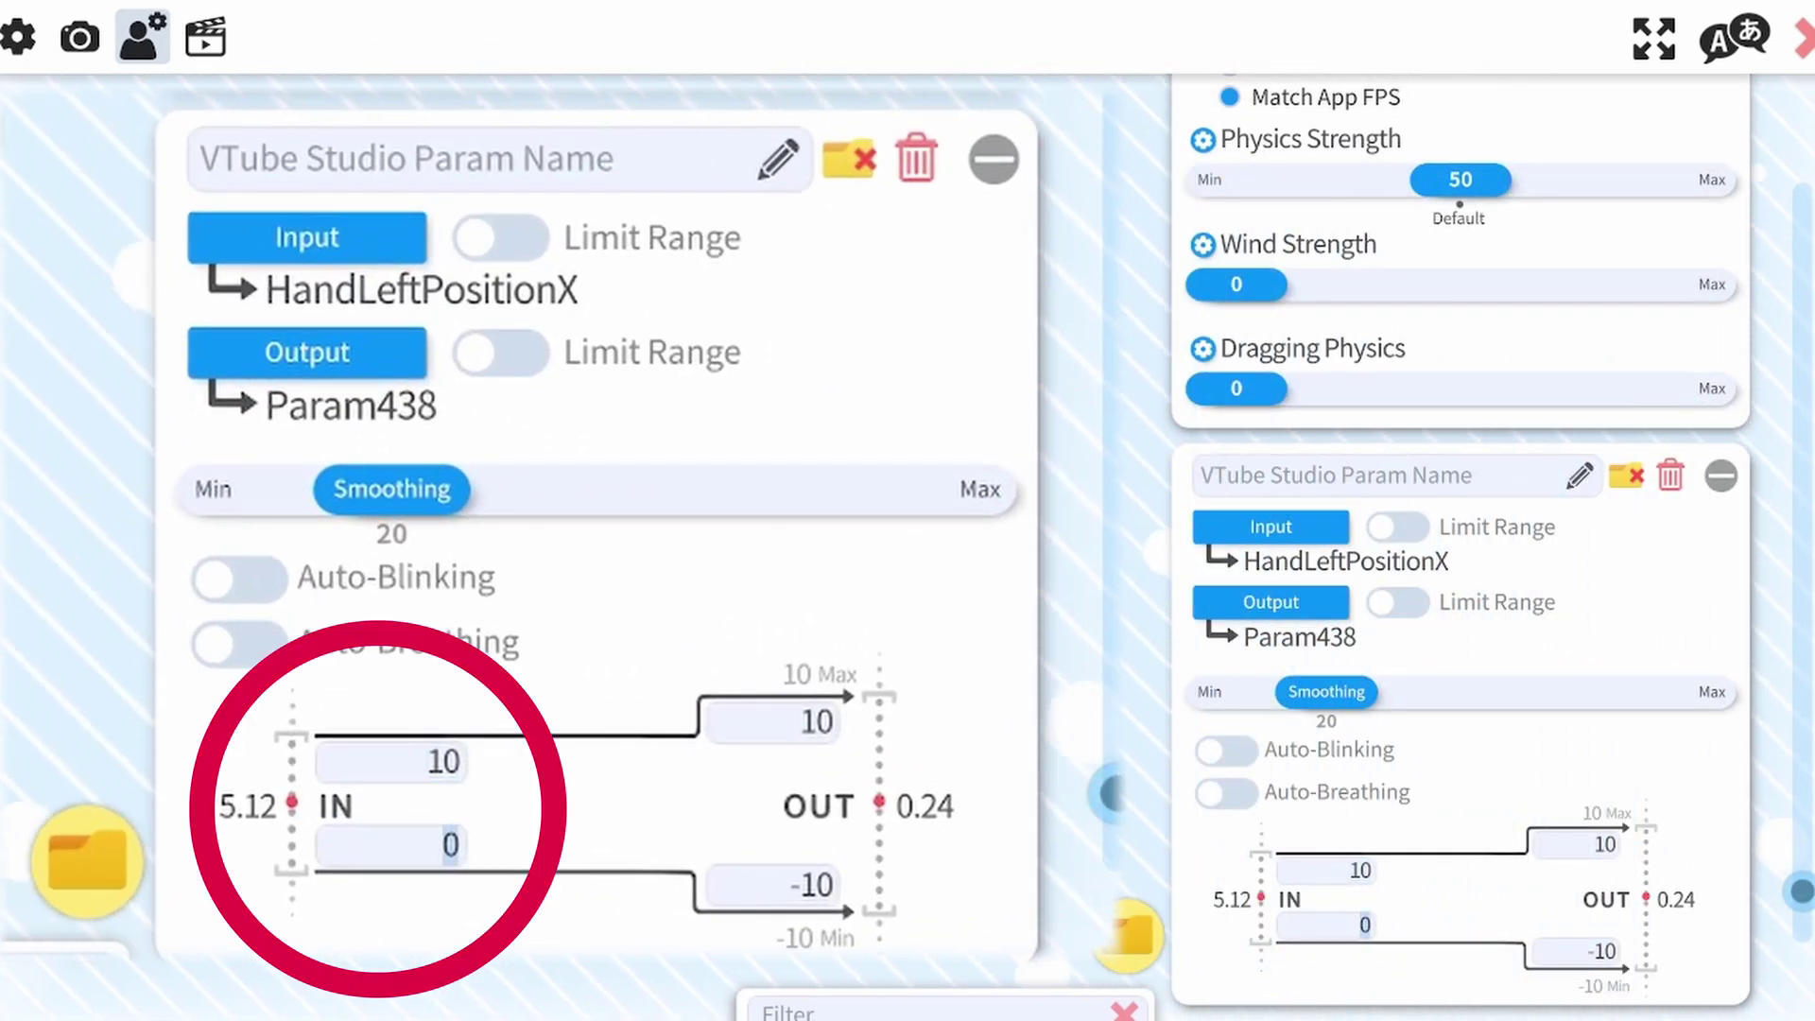
{"action": "scroll", "coordinate": [1460, 567], "scroll_direction": "down", "scroll_amount": 1}
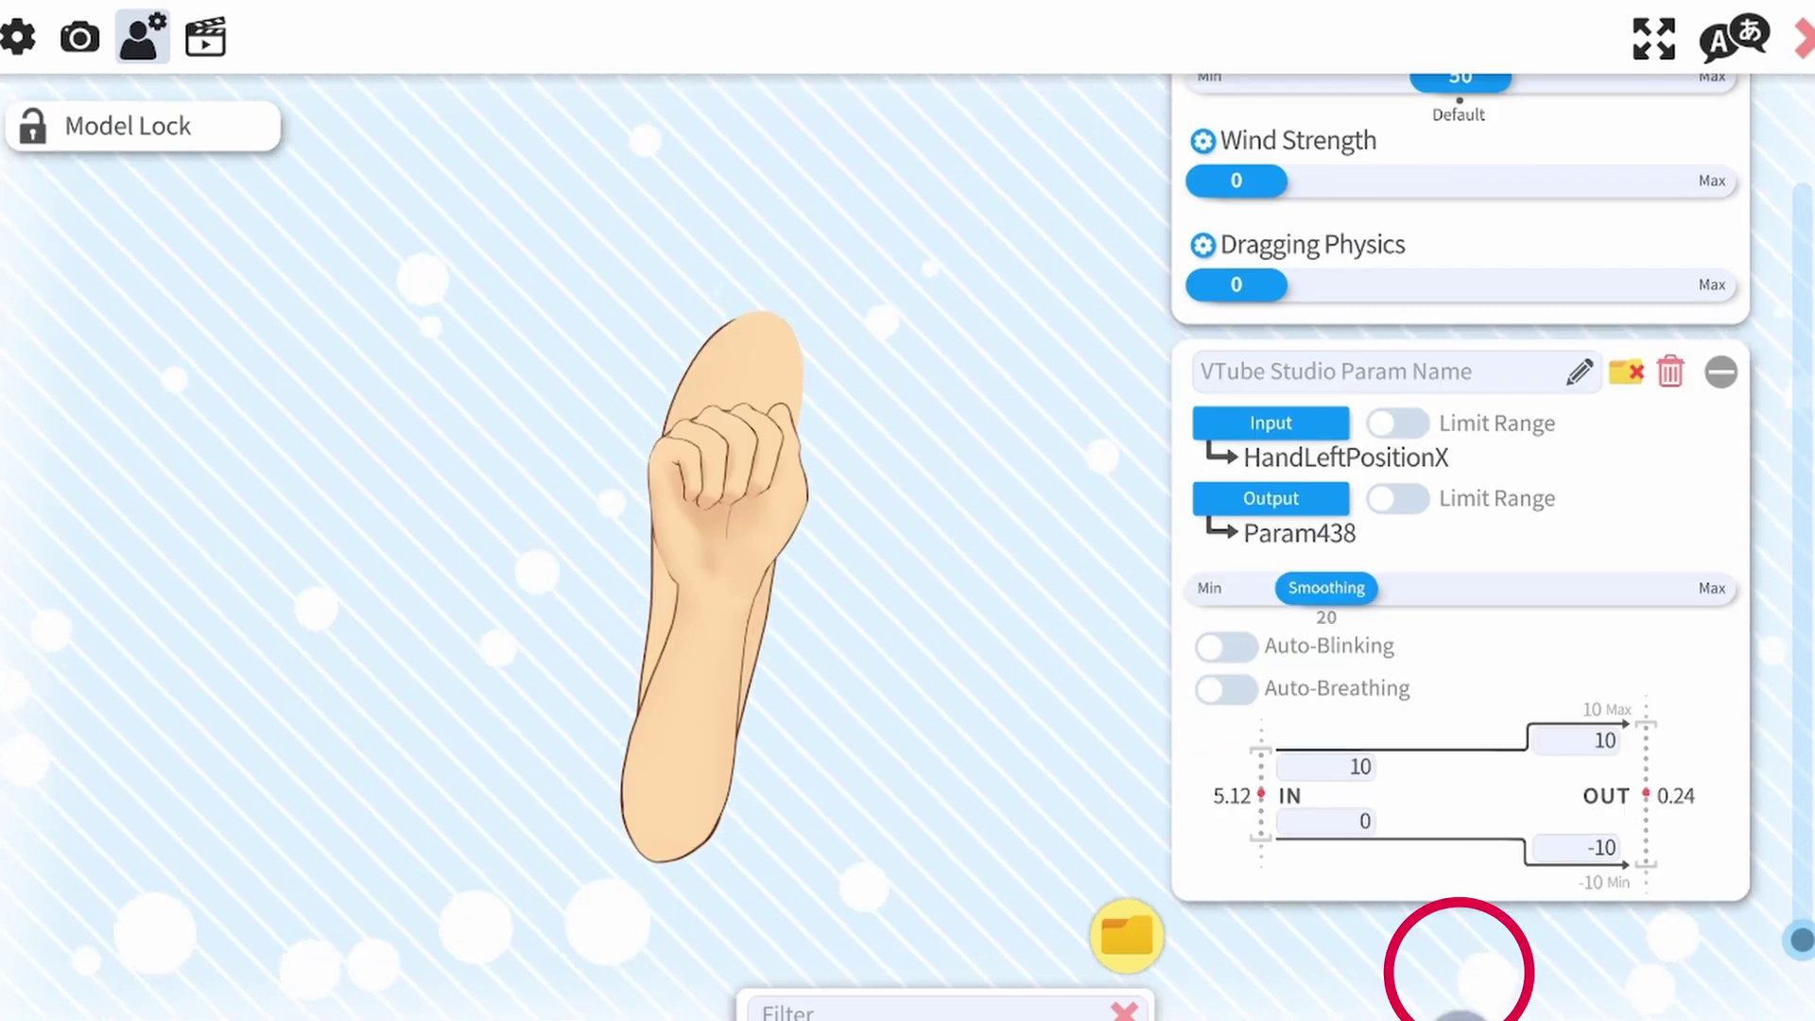
Add the remaining left-hand mappings, ending with HandLeftFinger_5_Pinky to Param445 at 1 and 0.
{"action": "left_click", "coordinate": [1458, 971]}
{"action": "scroll", "coordinate": [1461, 567], "scroll_direction": "down", "scroll_amount": 3}
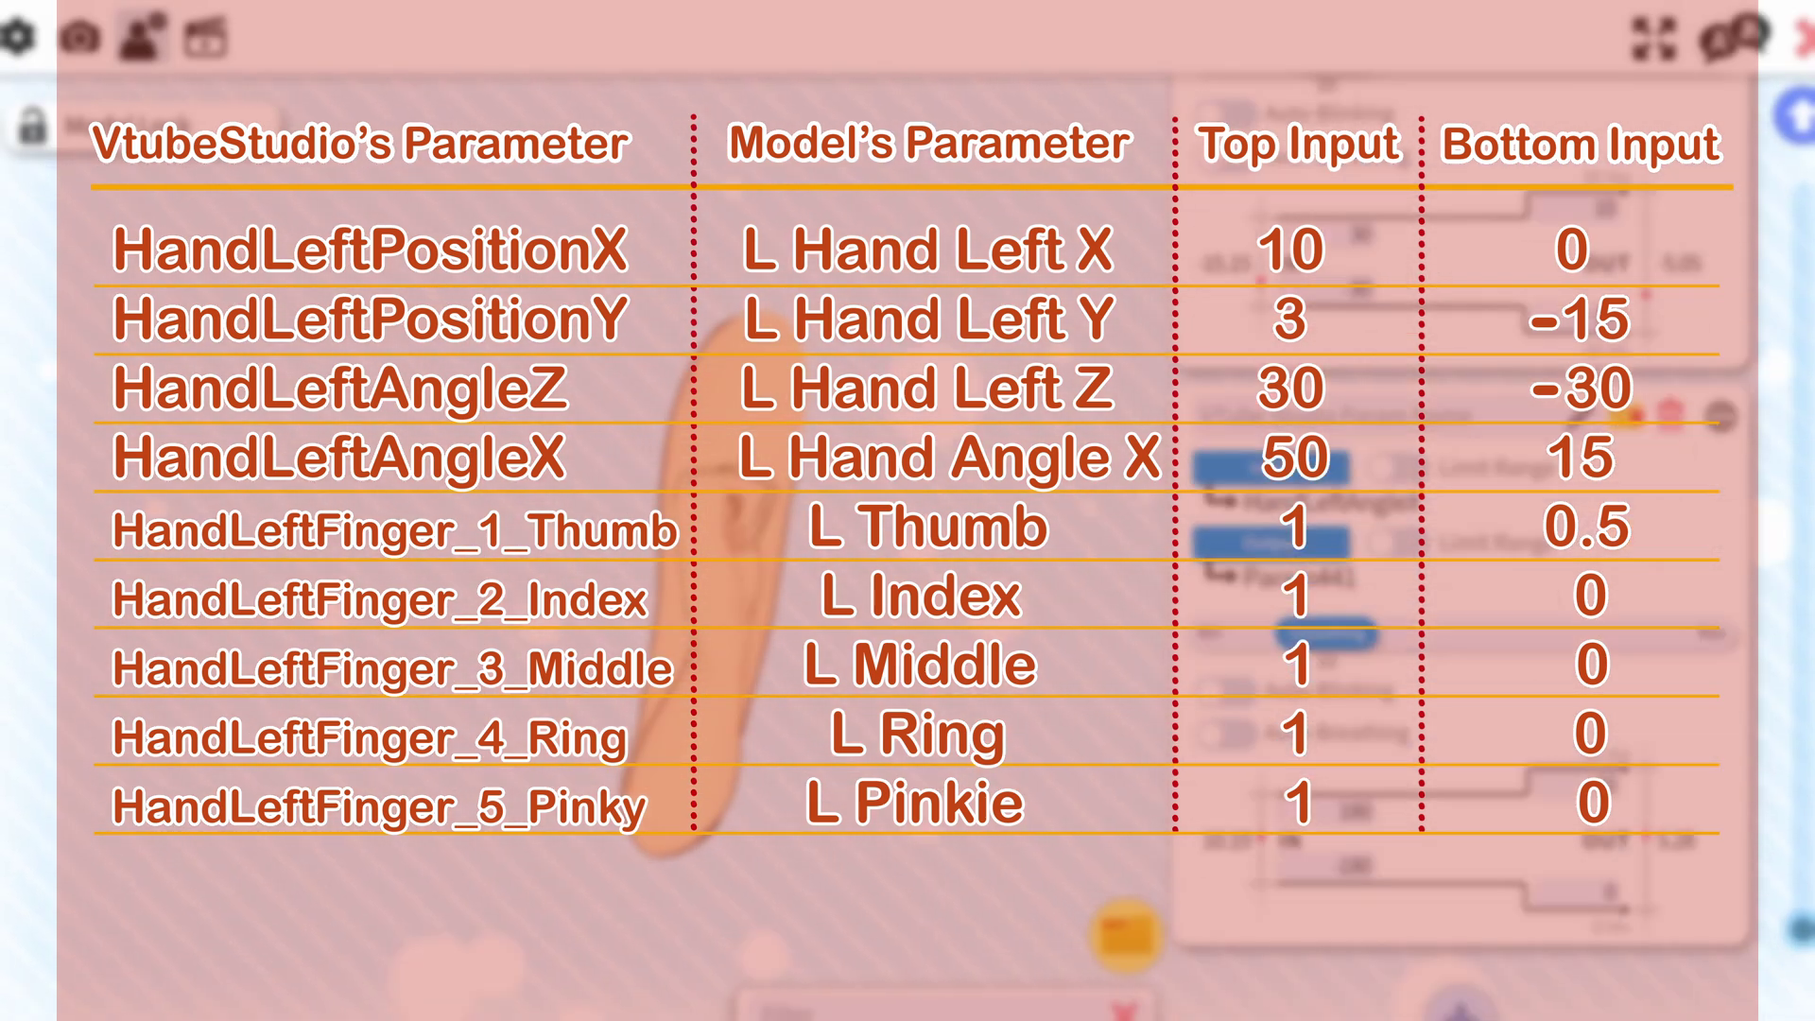
{"action": "scroll", "coordinate": [1455, 567], "scroll_direction": "down", "scroll_amount": 1}
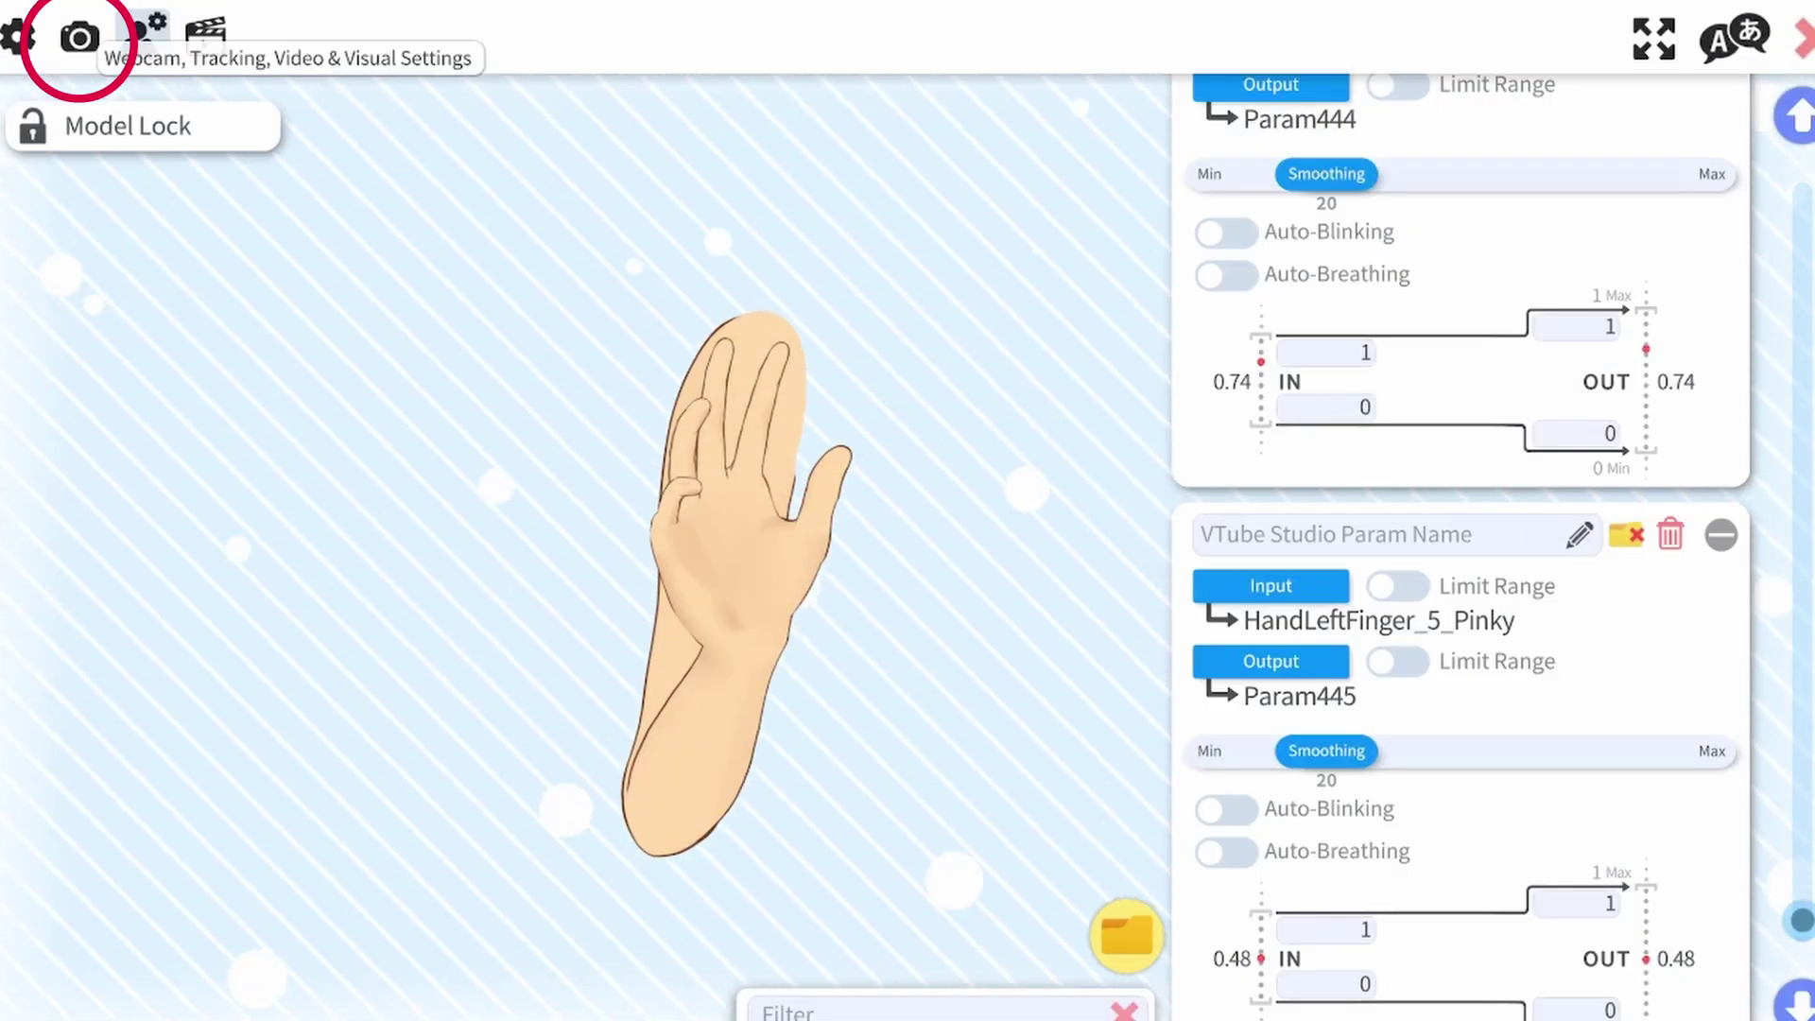
Switch webcam tracking to Only hand tracking and select the upper input value to edit.
{"action": "left_click", "coordinate": [79, 38]}
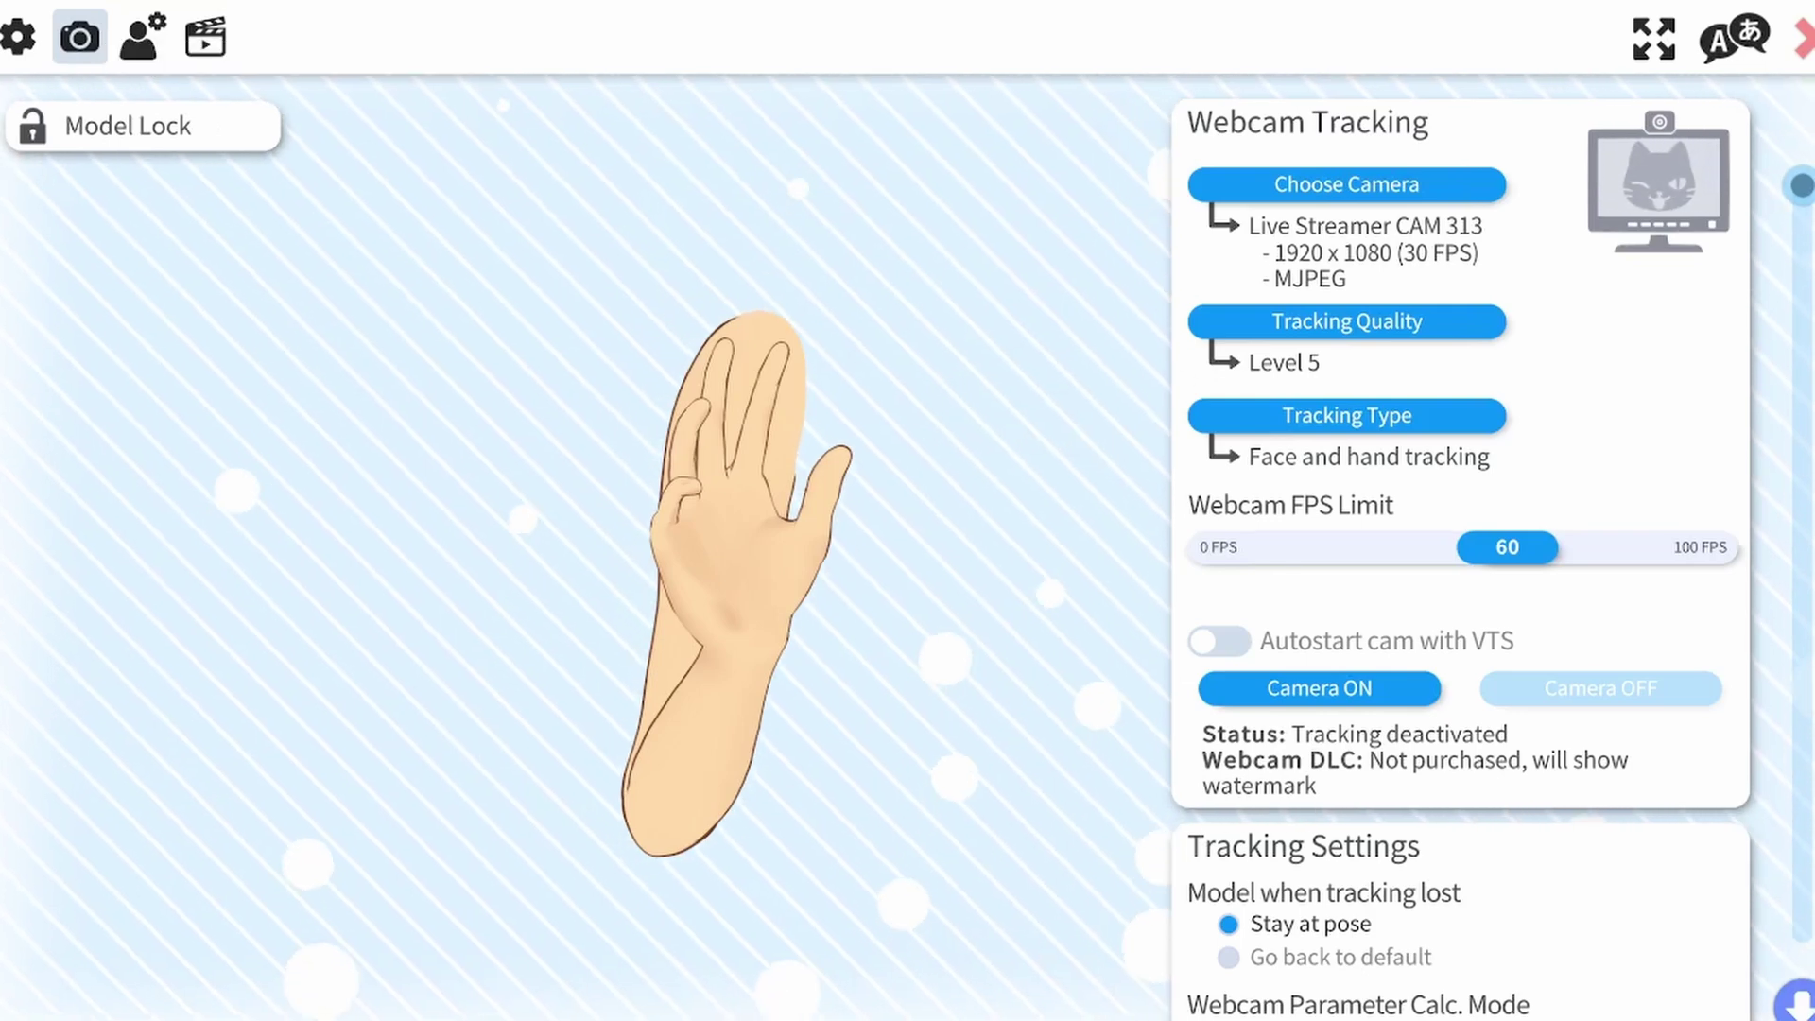
{"action": "key", "text": "Return"}
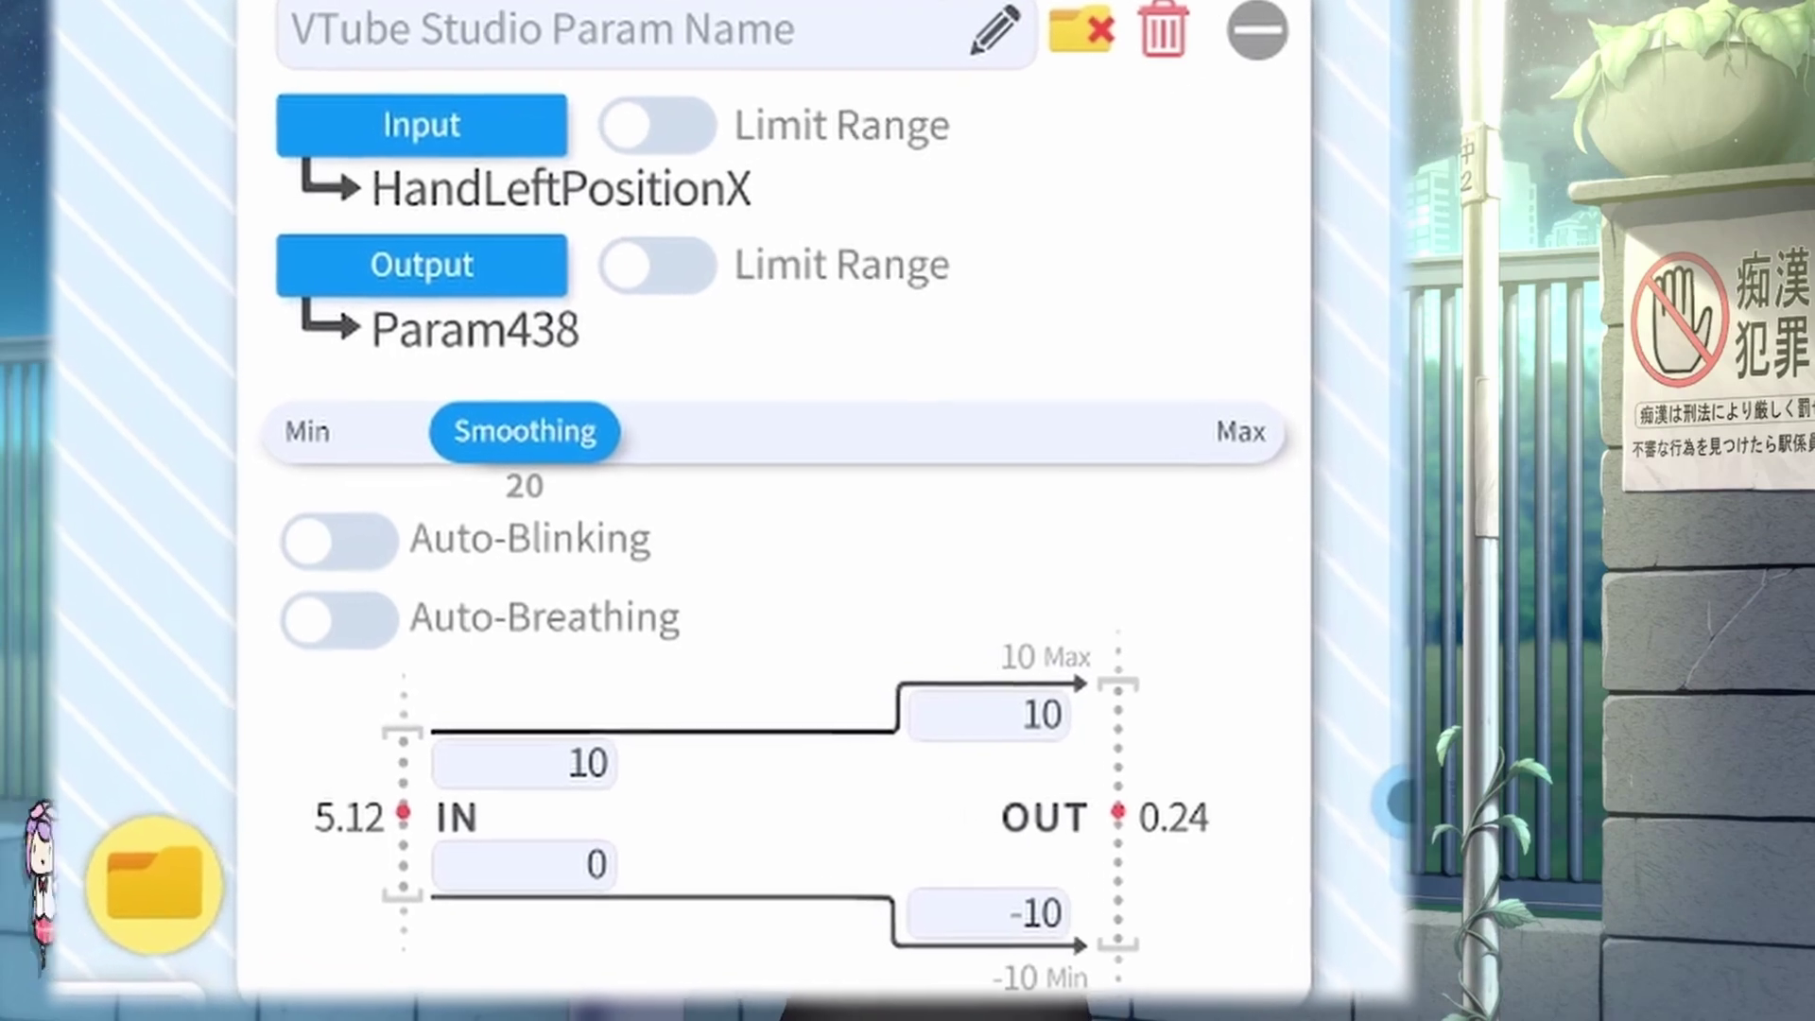
{"action": "left_click", "coordinate": [567, 762]}
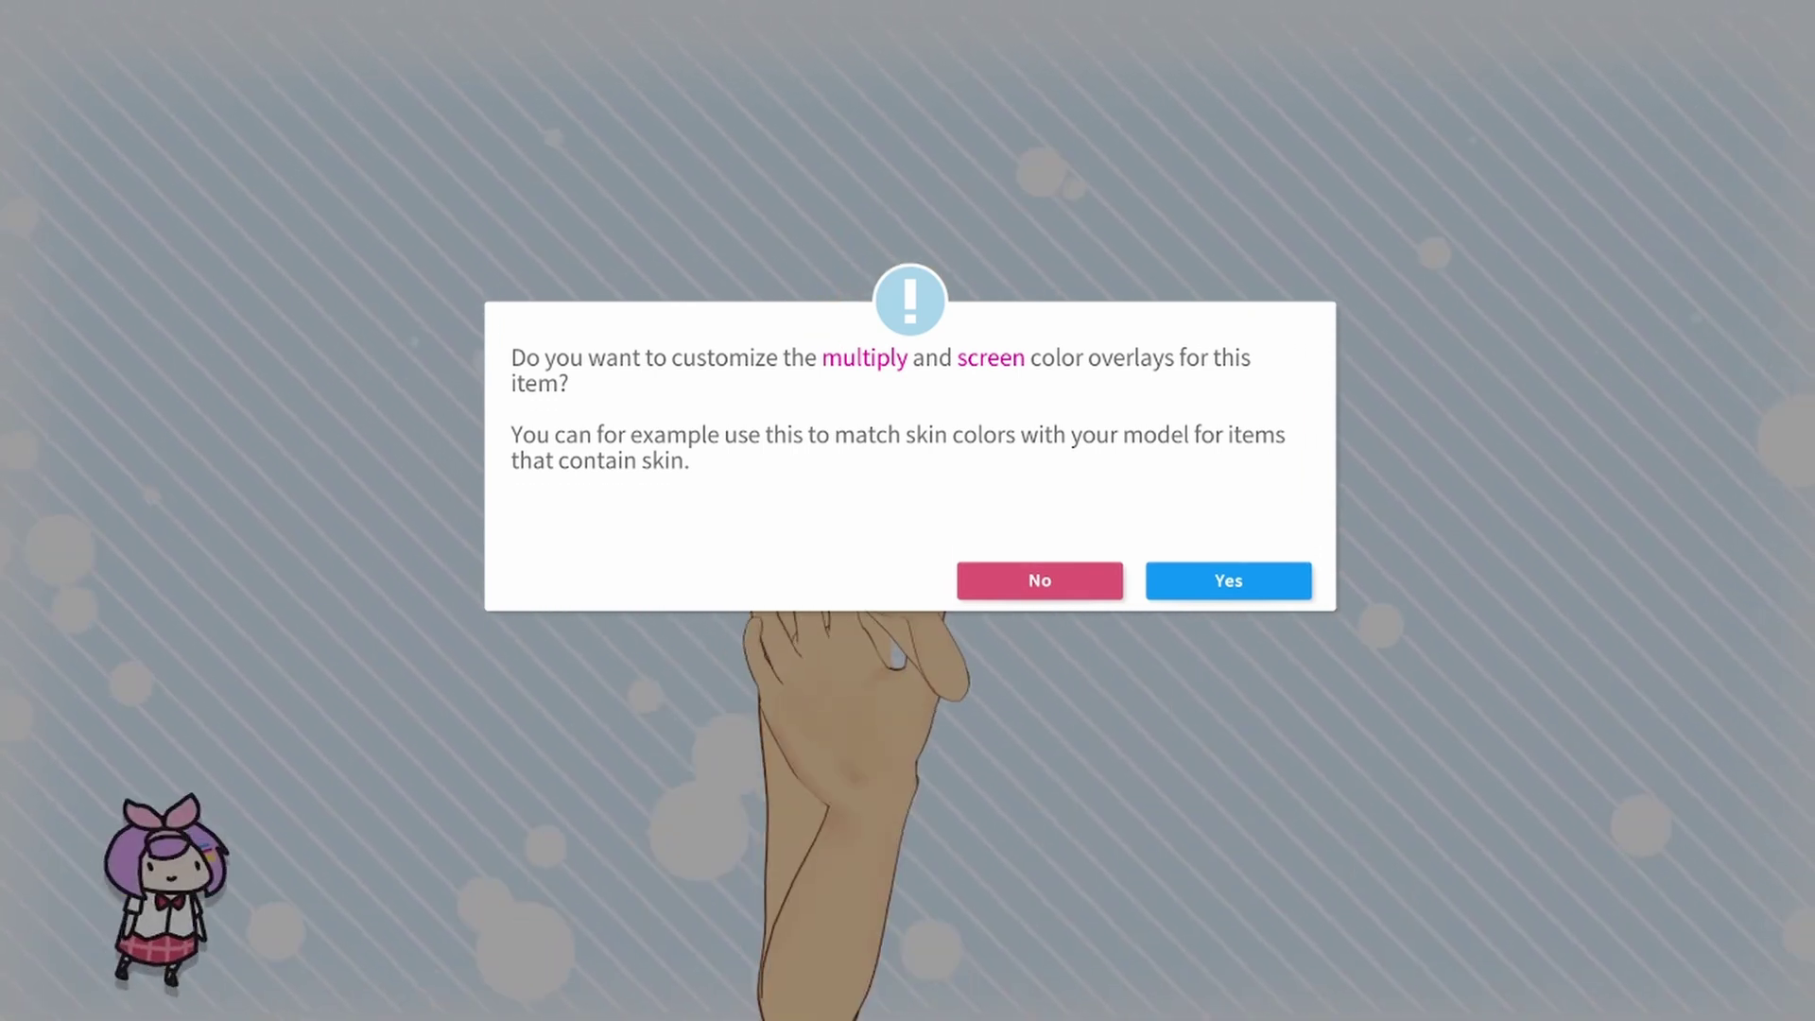
Agree to customize the arm item's colour overlays.
{"action": "key", "text": "Return"}
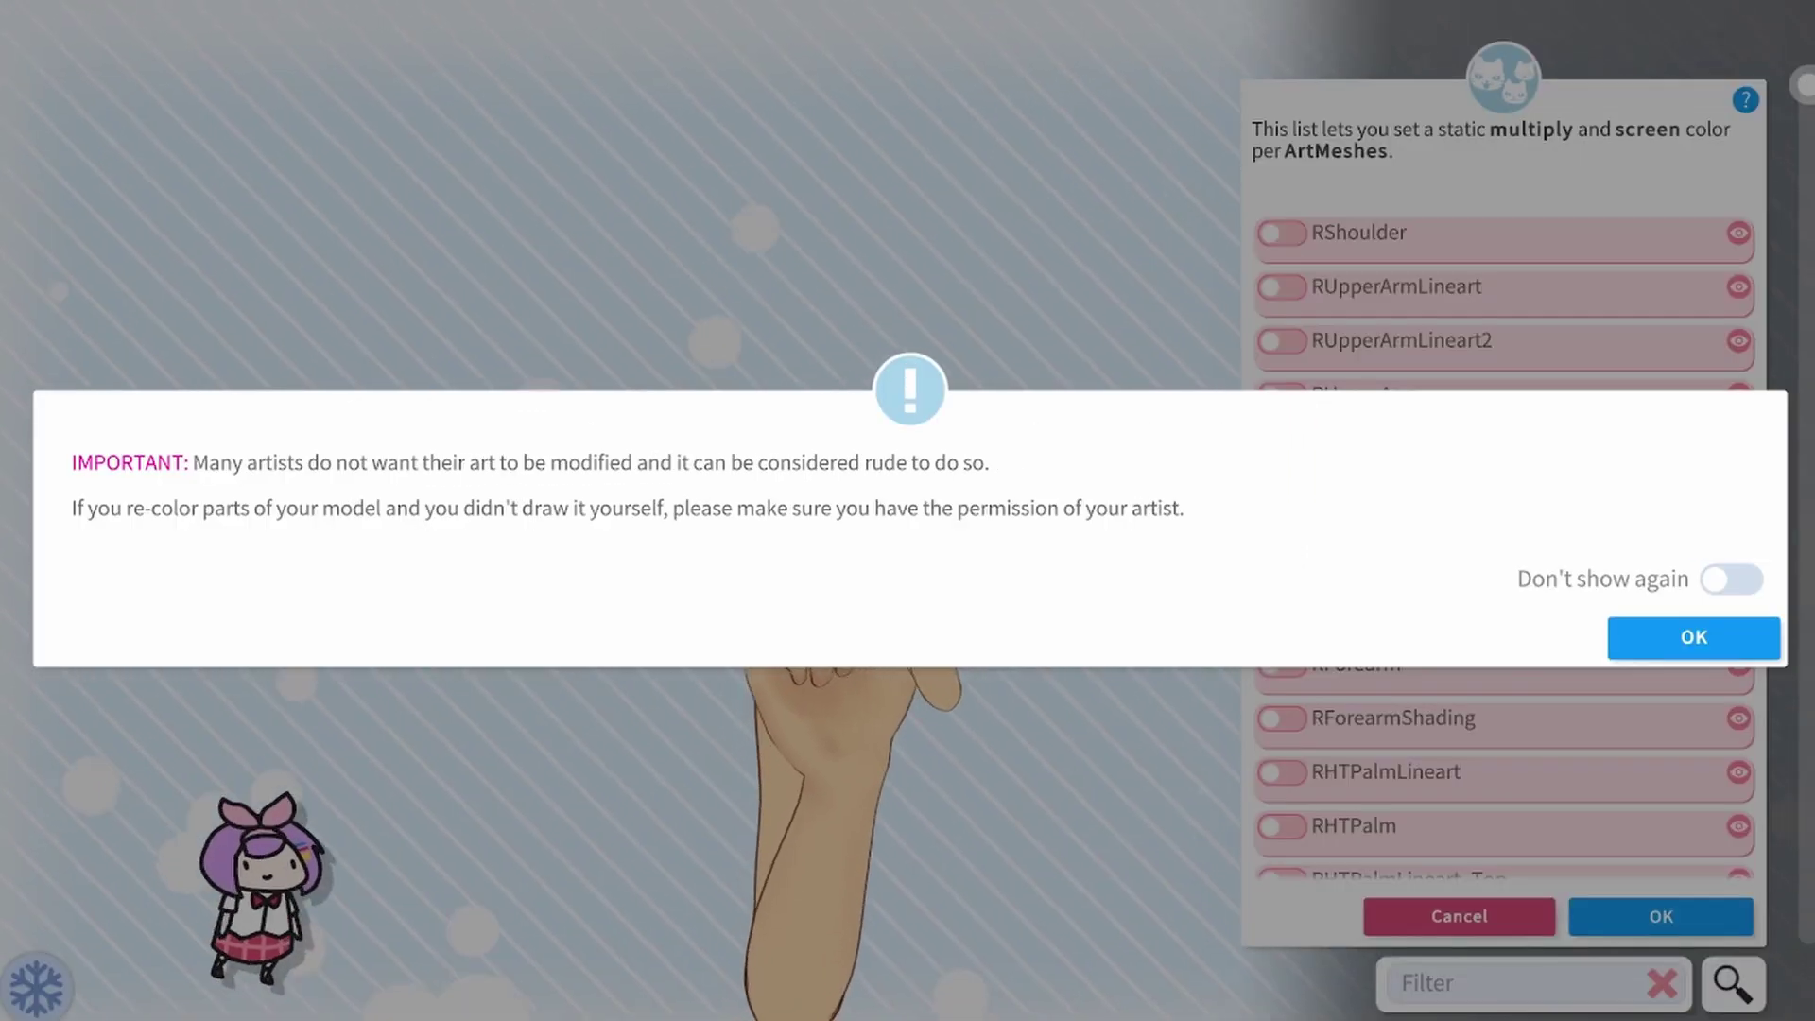